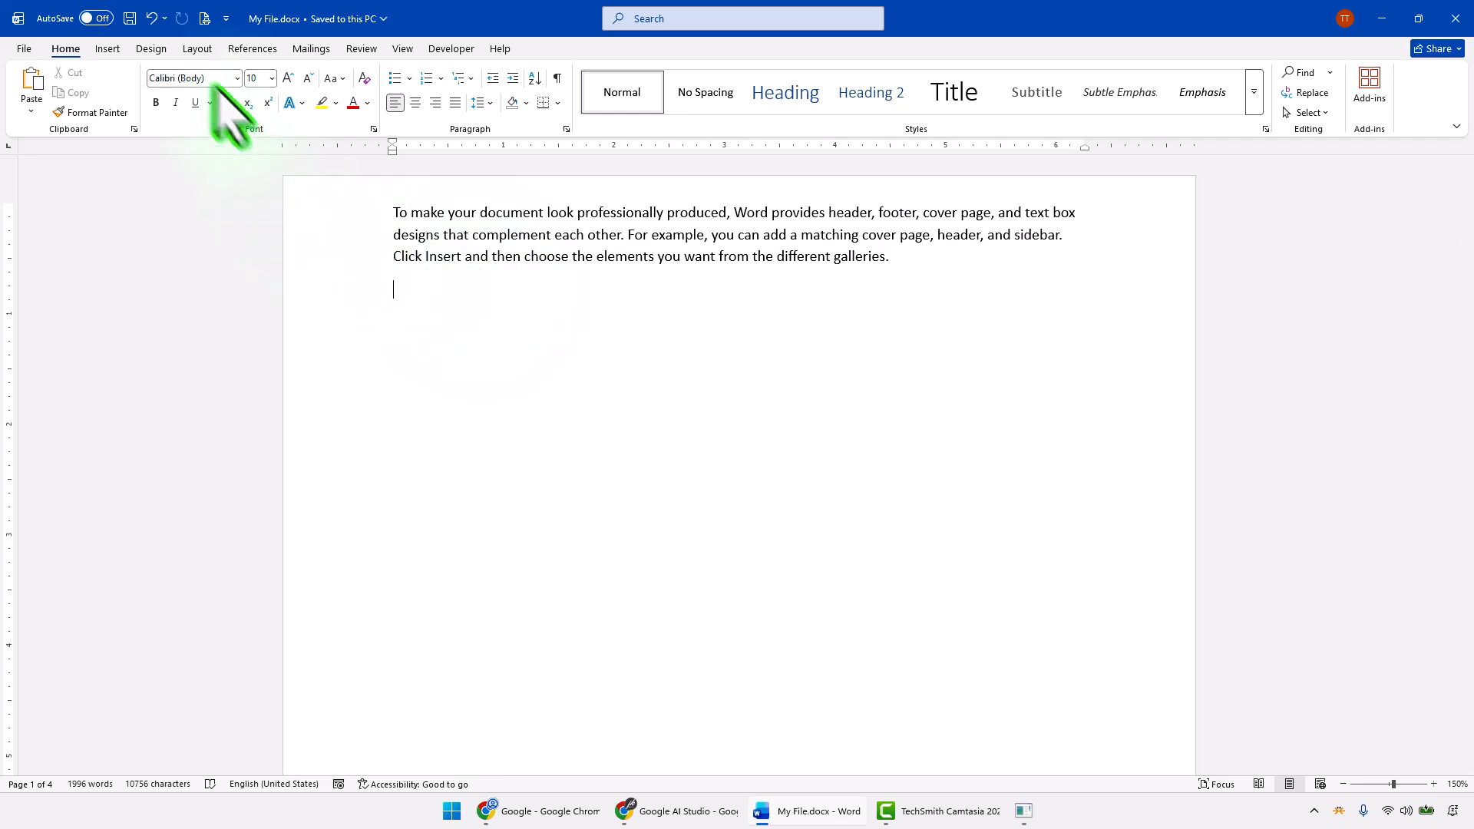
Step: Draw a straight horizontal line shape about 4.9" wide just below the paragraph
click(110, 49)
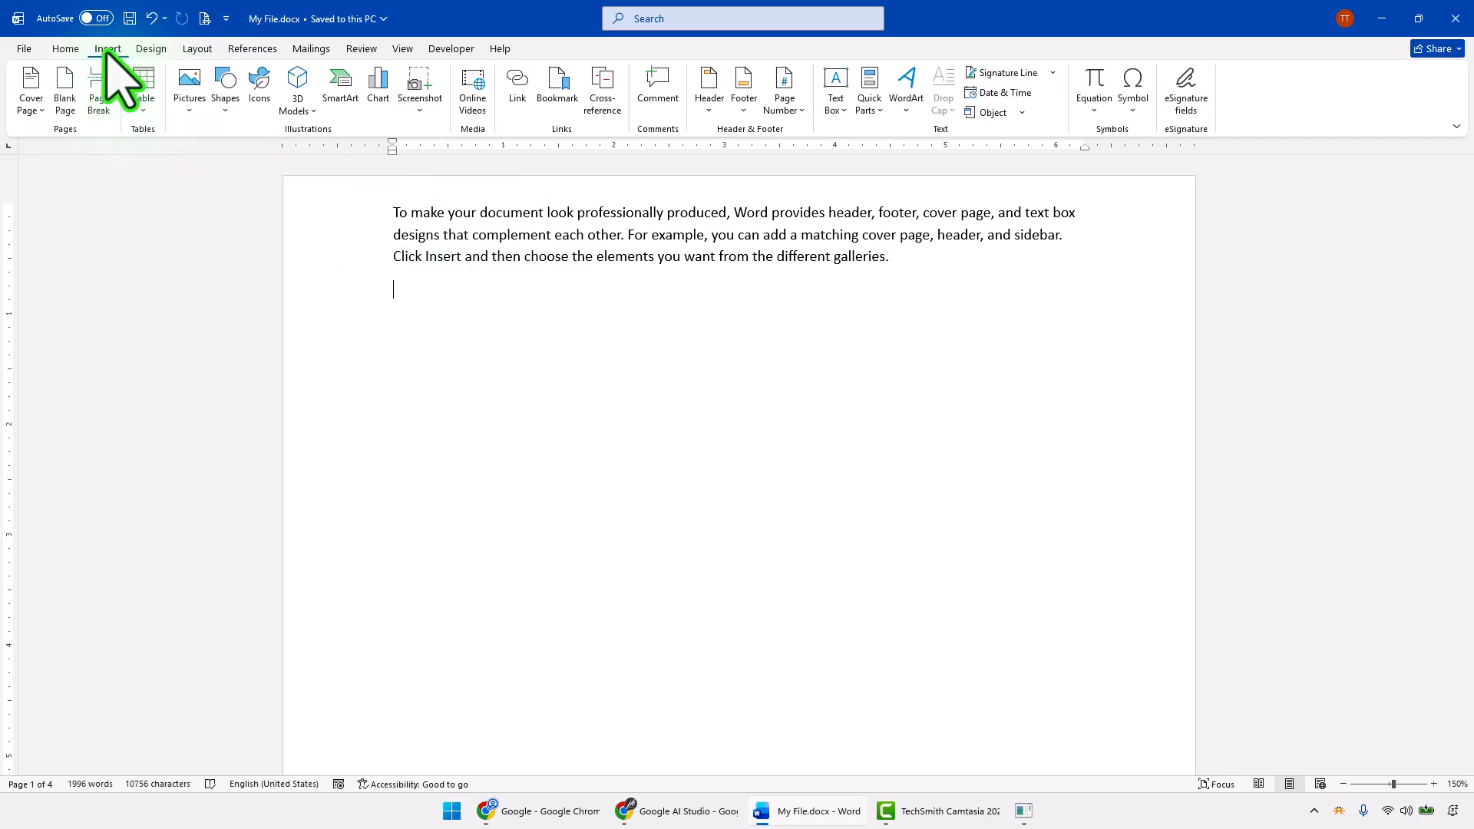
click(224, 106)
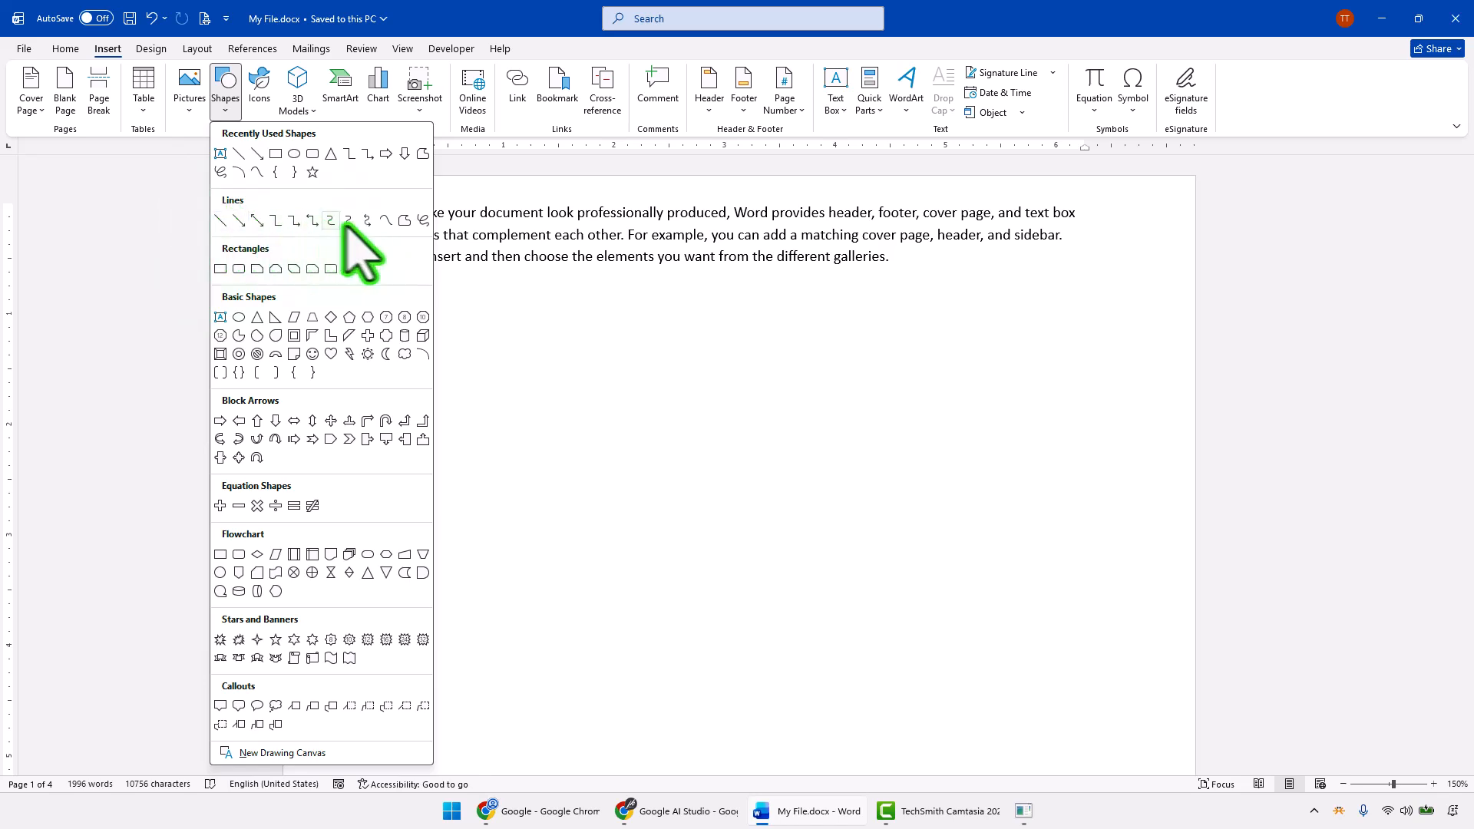
click(220, 221)
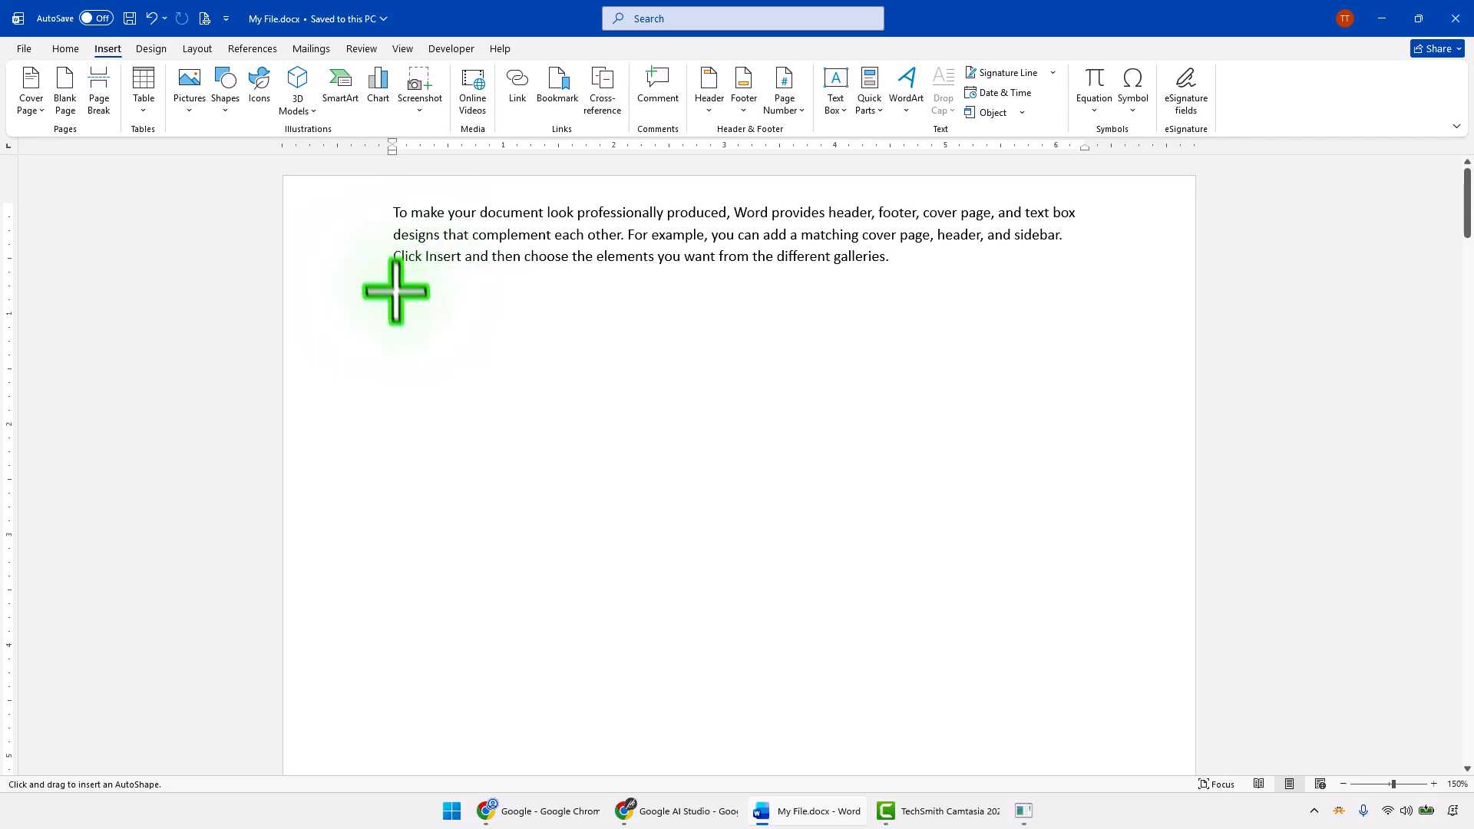
mouse_move(393, 302)
mouse_down()
mouse_move(814, 315)
mouse_move(920, 304)
mouse_move(882, 322)
mouse_move(1040, 303)
mouse_move(768, 304)
mouse_move(1037, 306)
mouse_move(791, 309)
mouse_move(938, 308)
mouse_up()
key(shift)
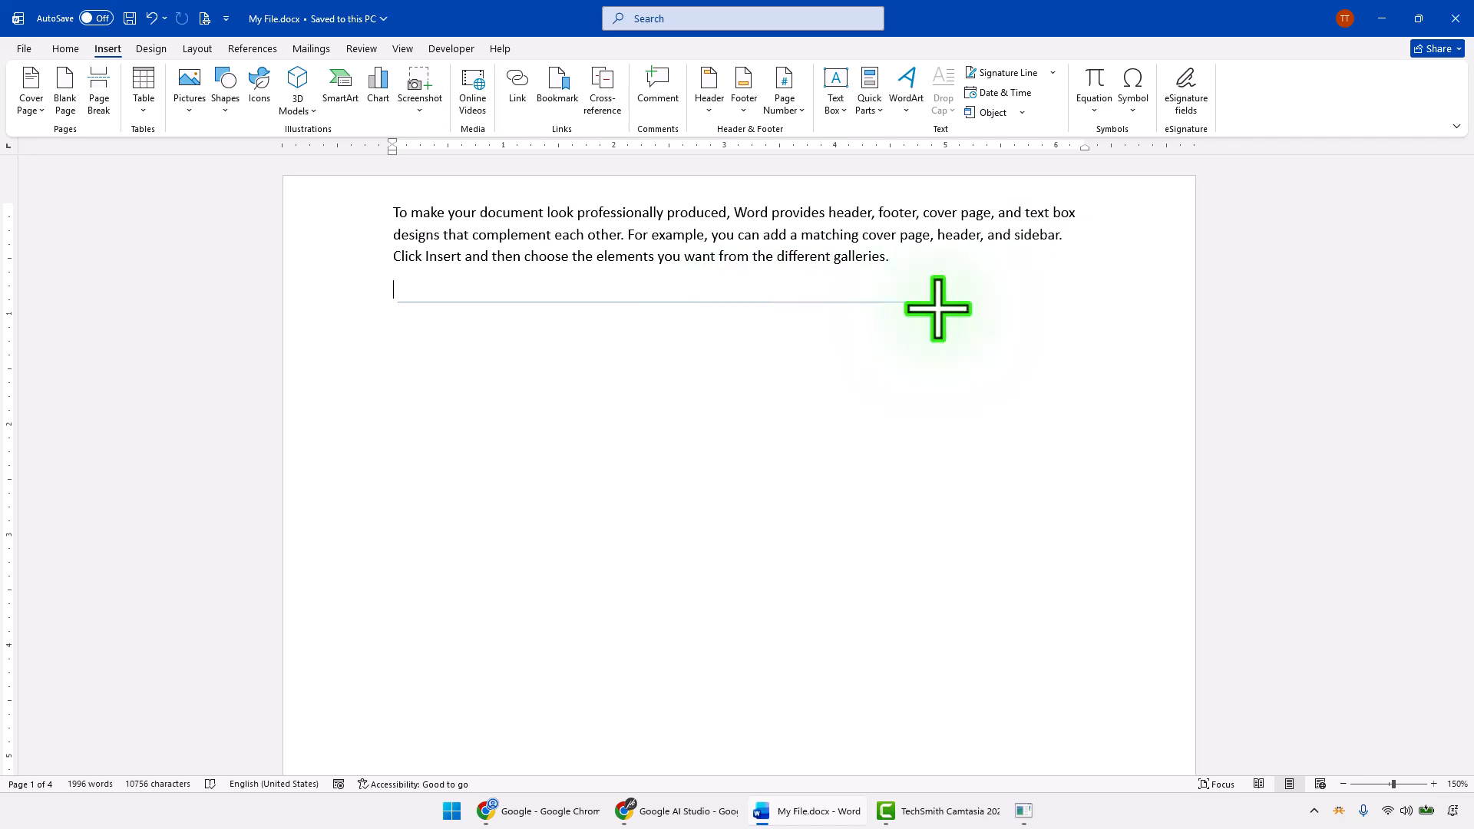
drag(937, 308, 939, 305)
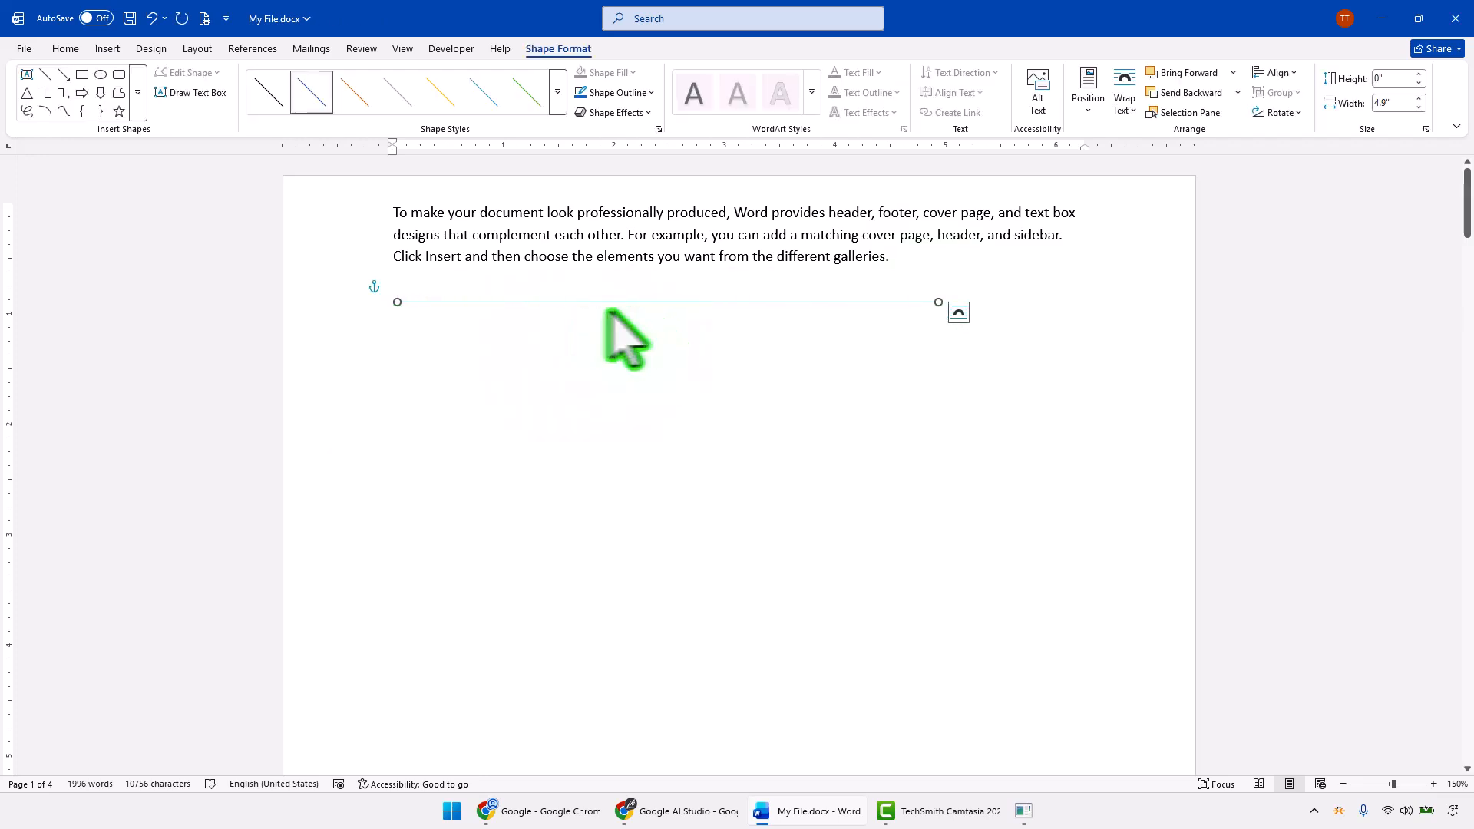
Step: Recolour the drawn line in a dark orange theme shade and apply a thick outline weight
click(665, 298)
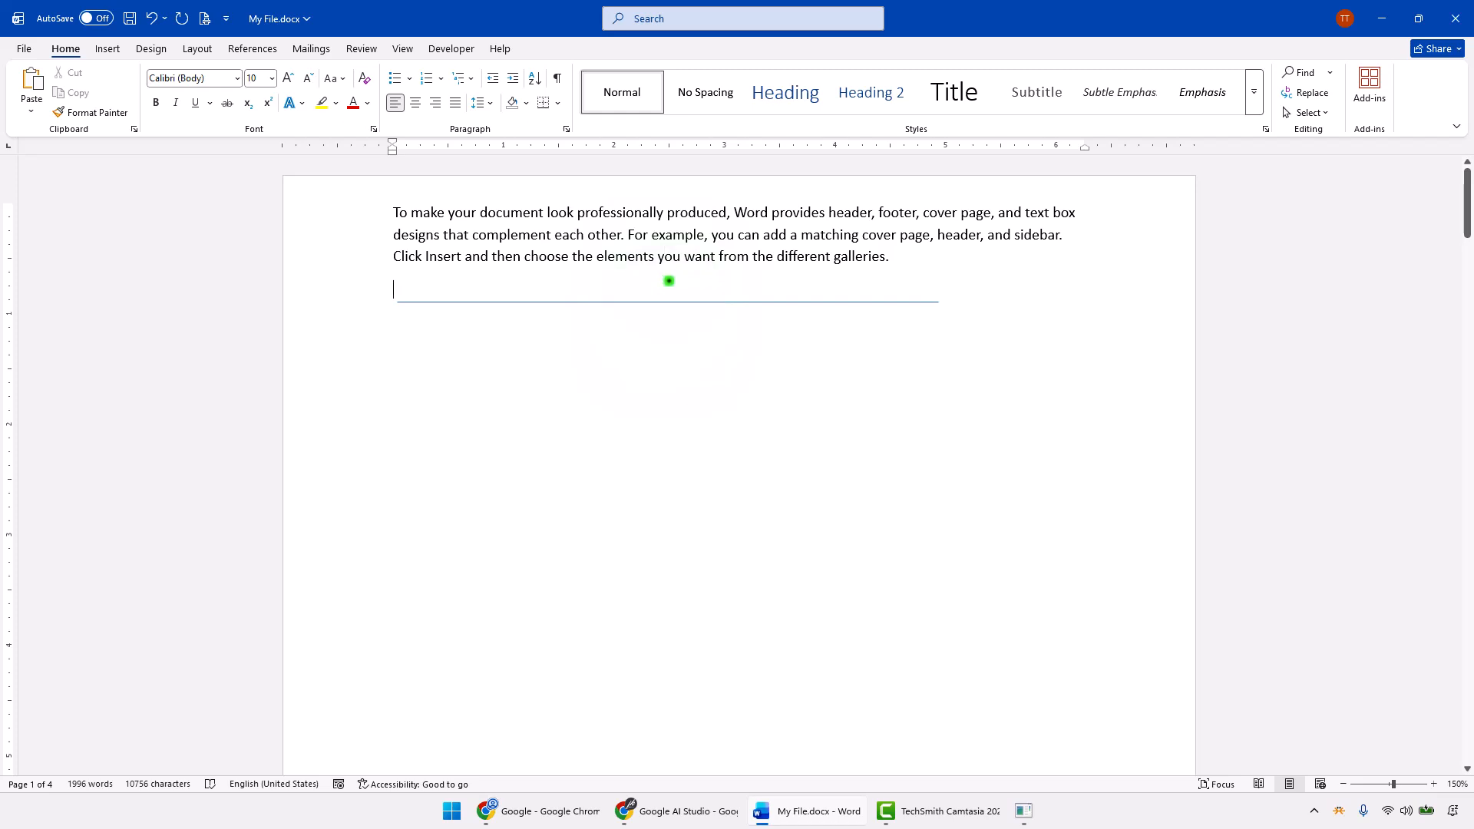
click(668, 302)
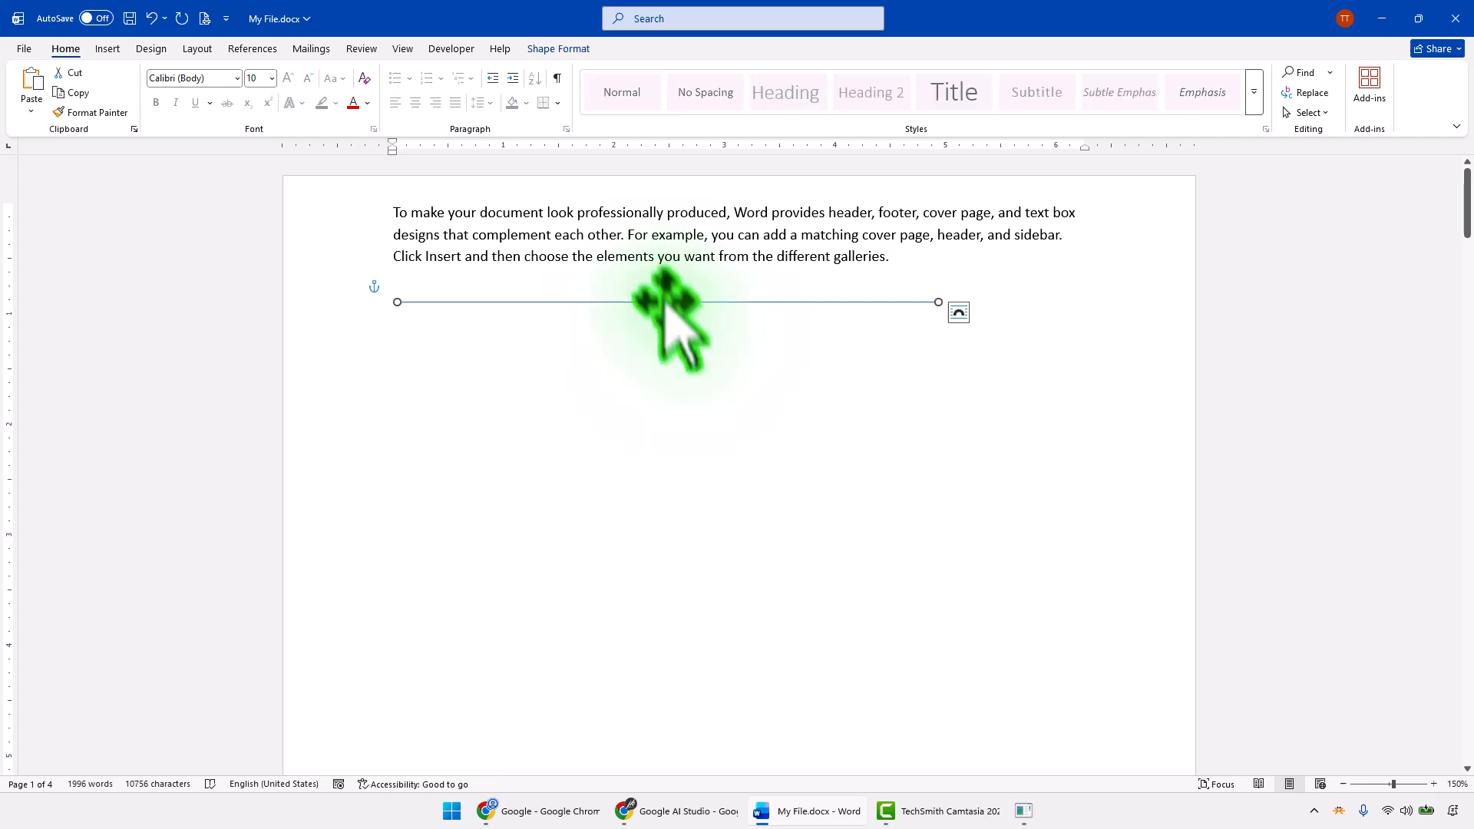
click(568, 49)
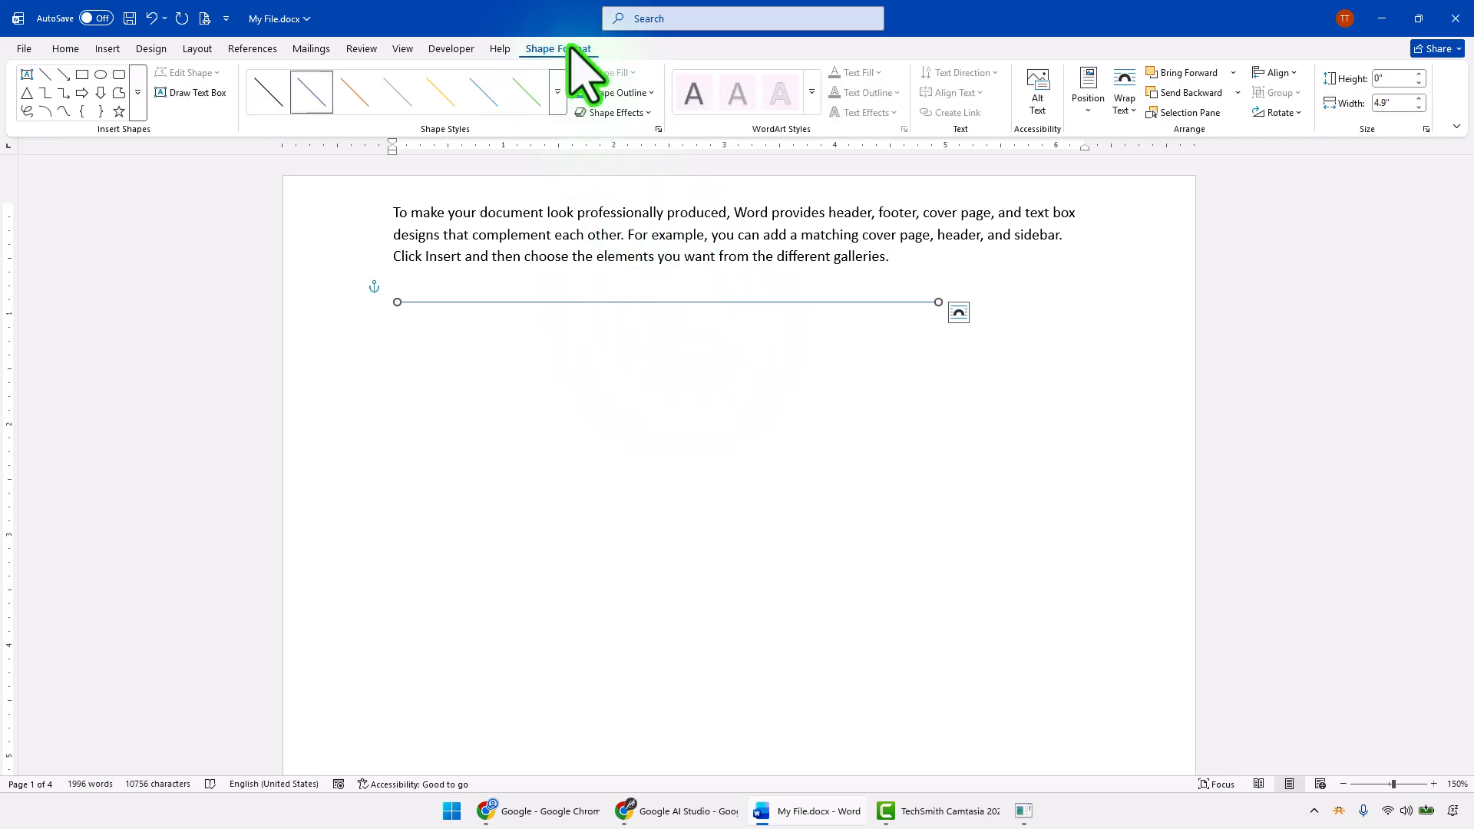
click(619, 92)
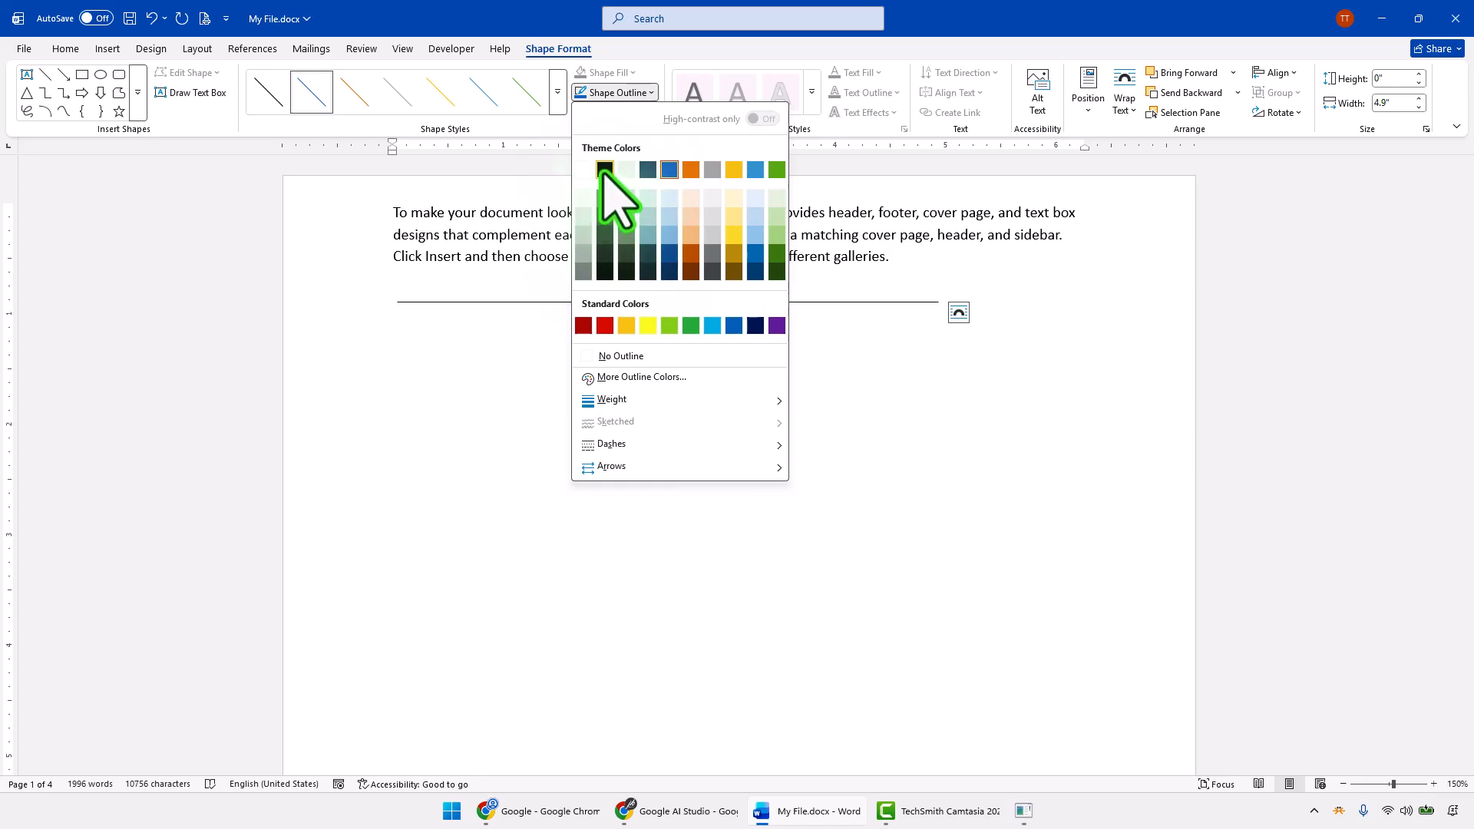
click(690, 253)
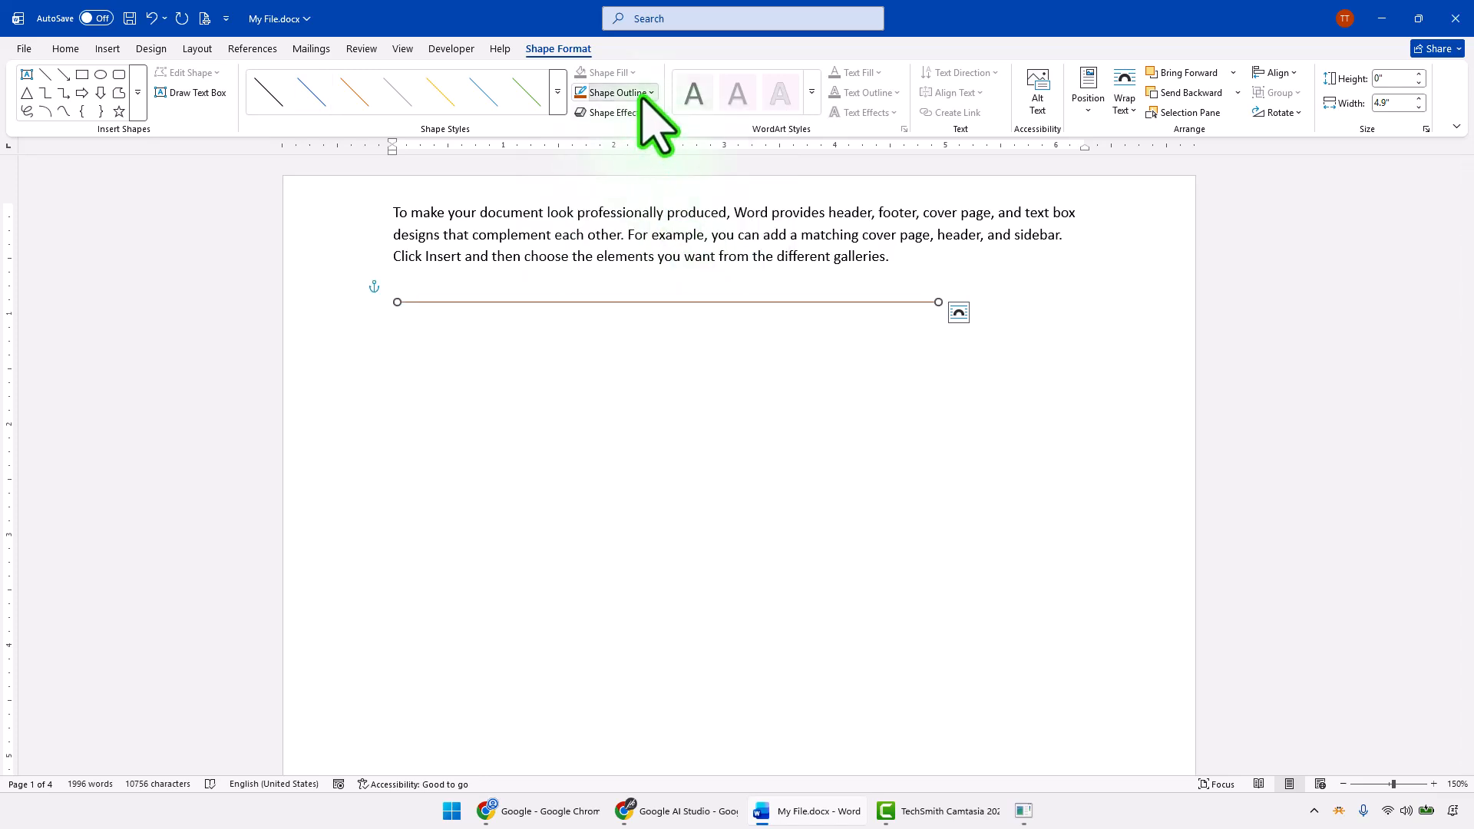
click(646, 94)
mouse_move(657, 401)
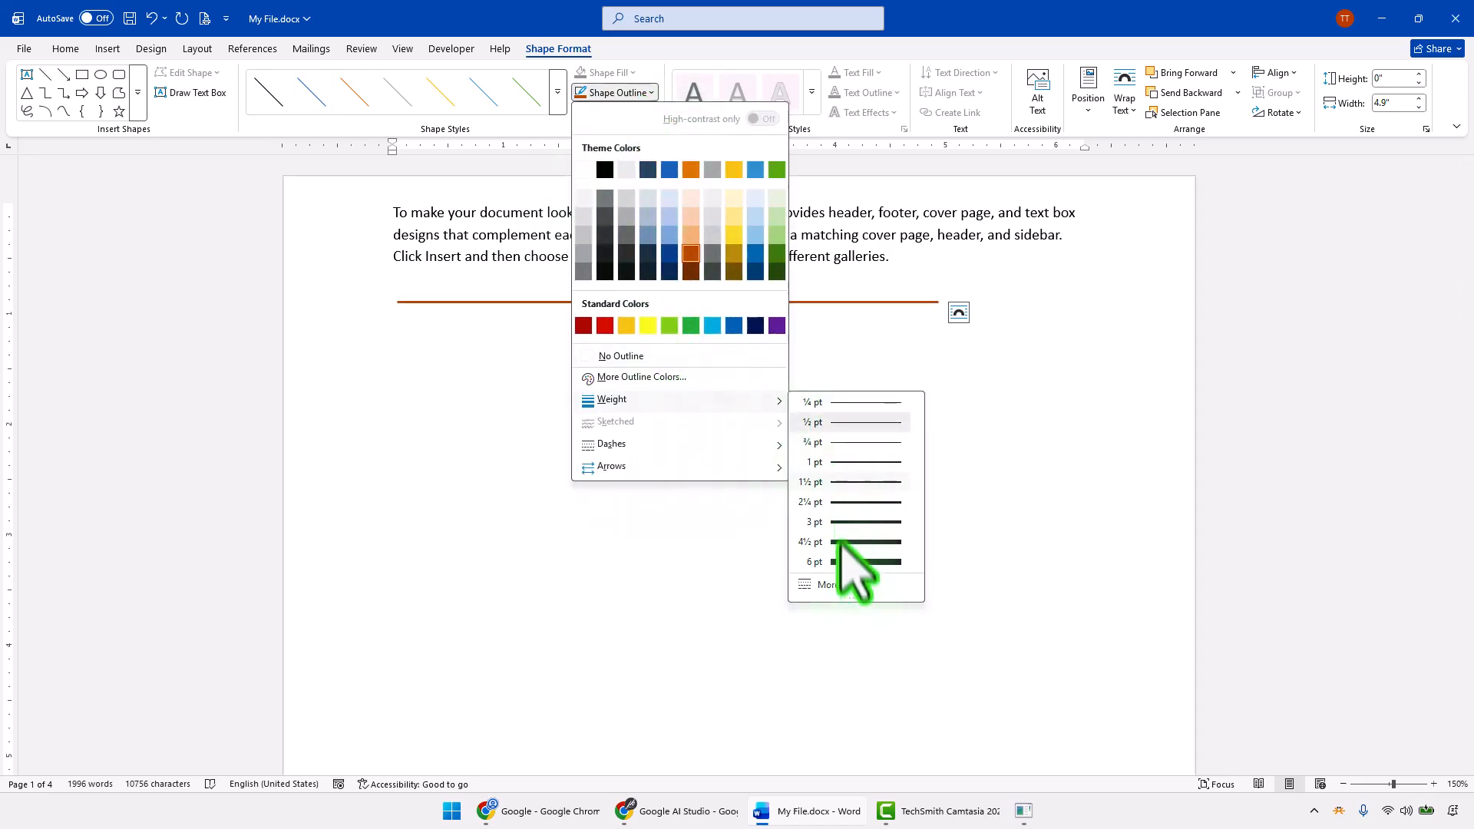
click(844, 612)
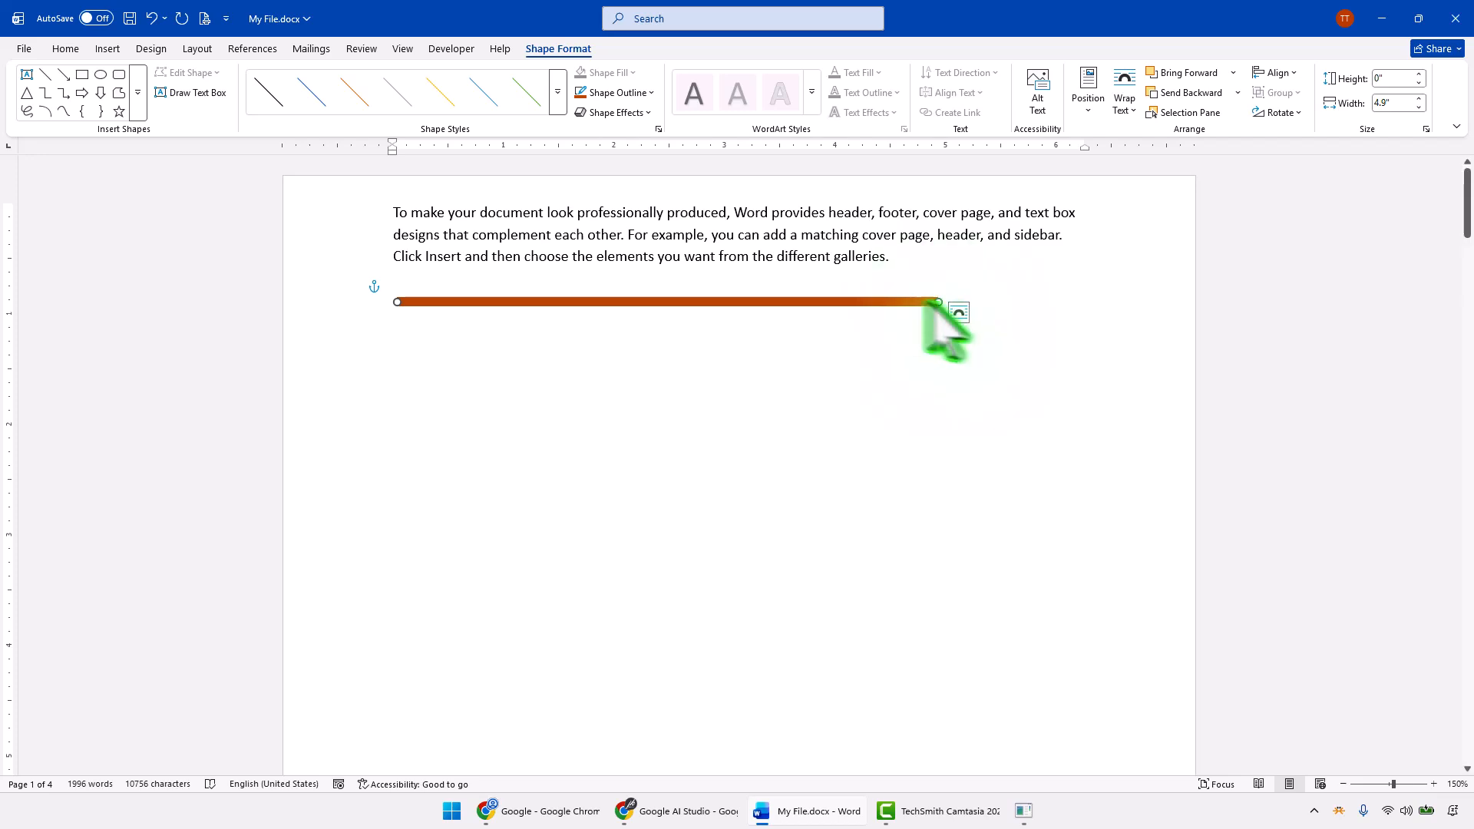
Step: Lengthen the orange line to about 5.22" and position it in line with text
drag(938, 302, 973, 303)
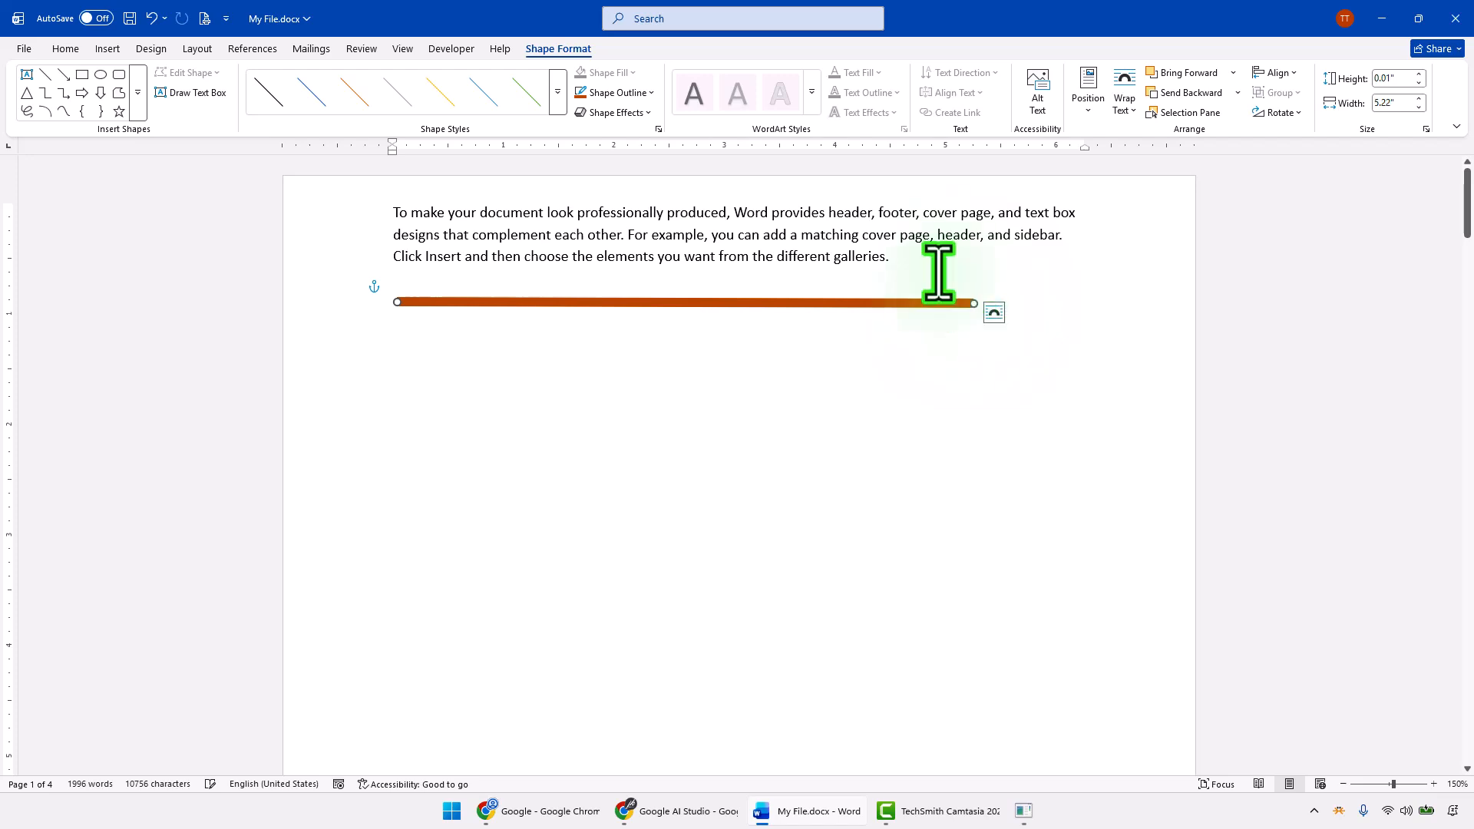
click(1088, 96)
click(1088, 174)
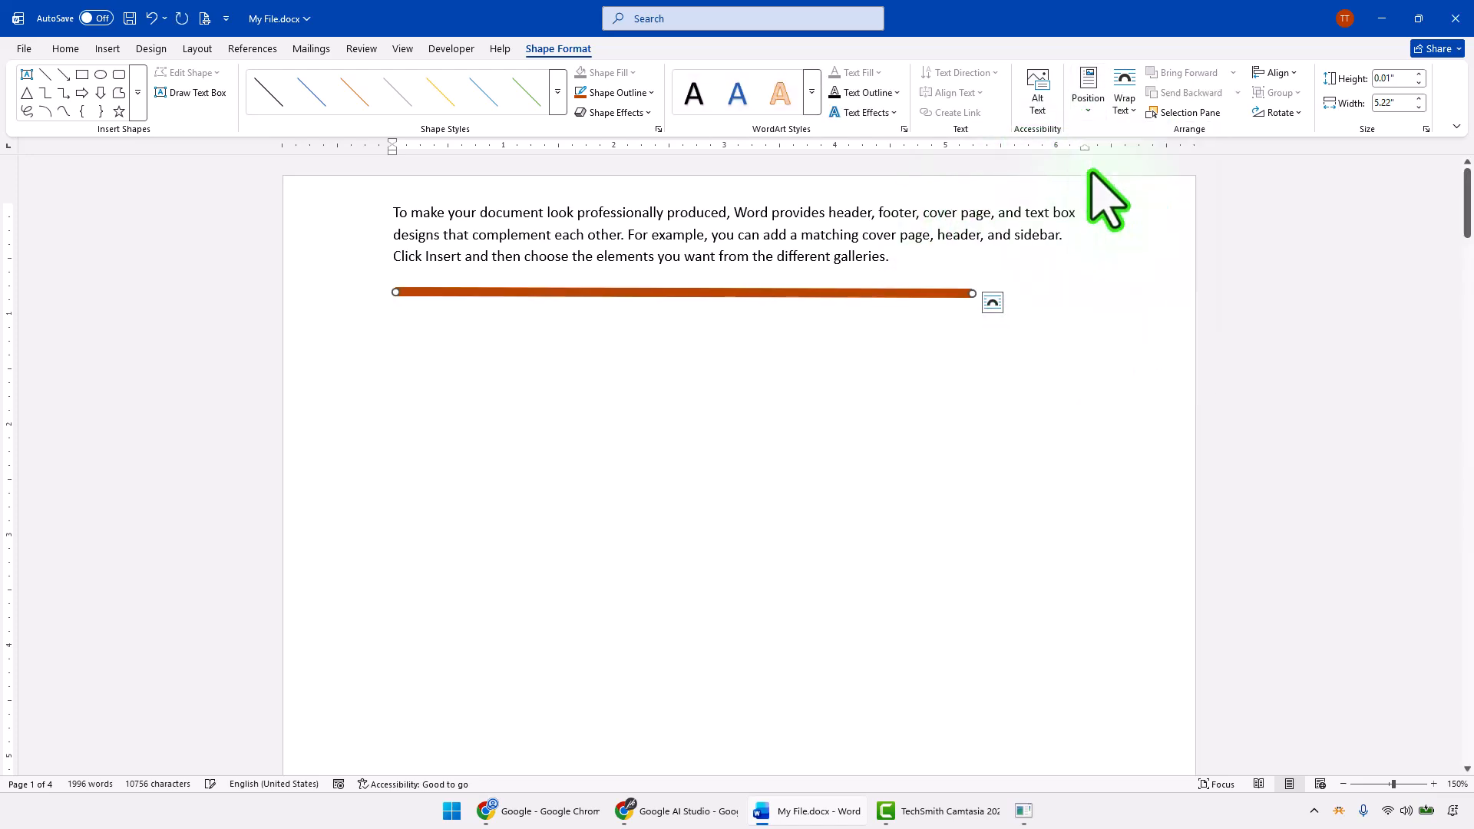
Step: Insert a thin full-width line below the orange line with the three-hyphen autoformat, separated from it by a paragraph break
click(415, 346)
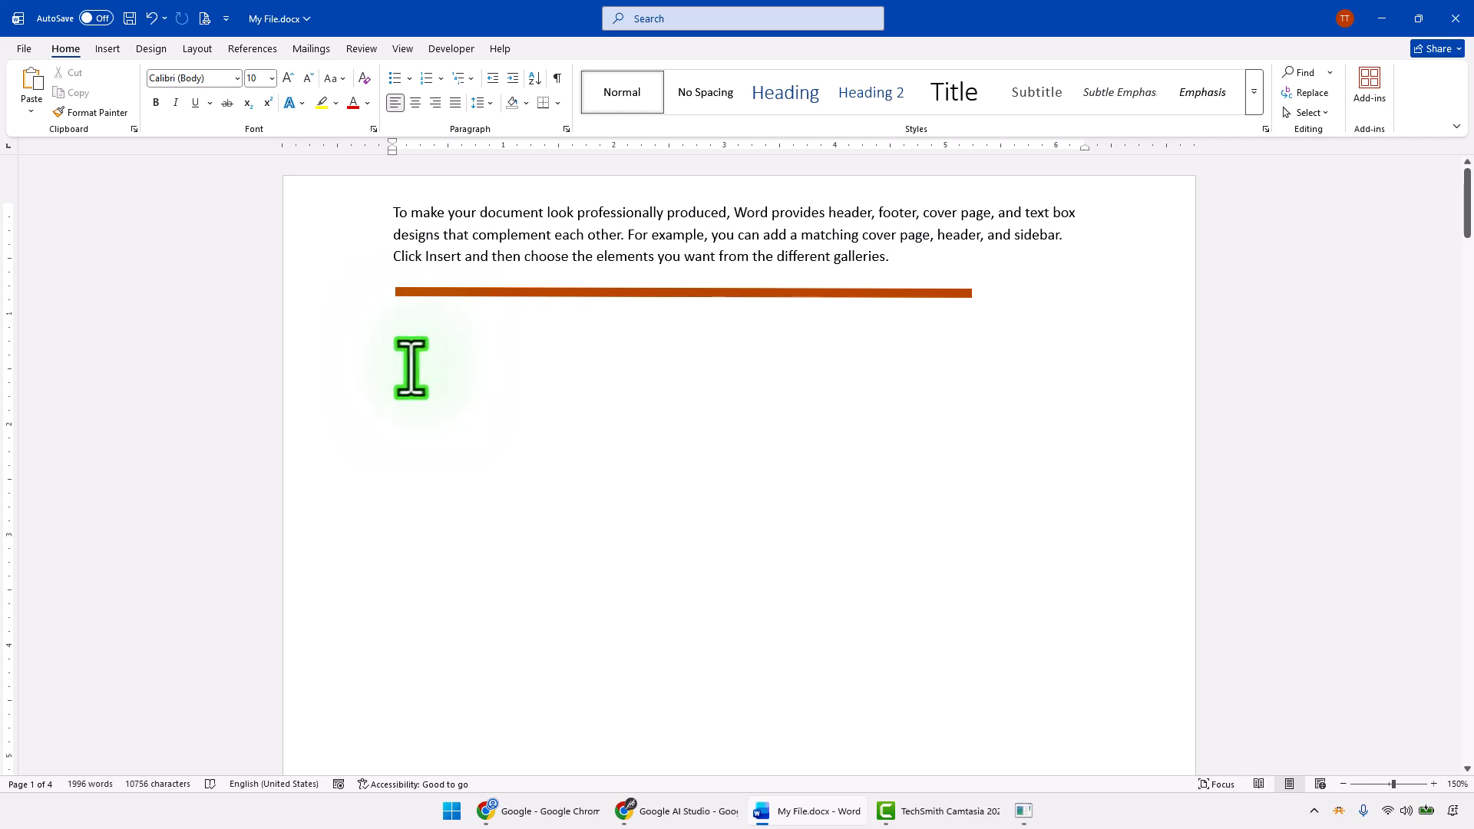
click(408, 332)
text(-)
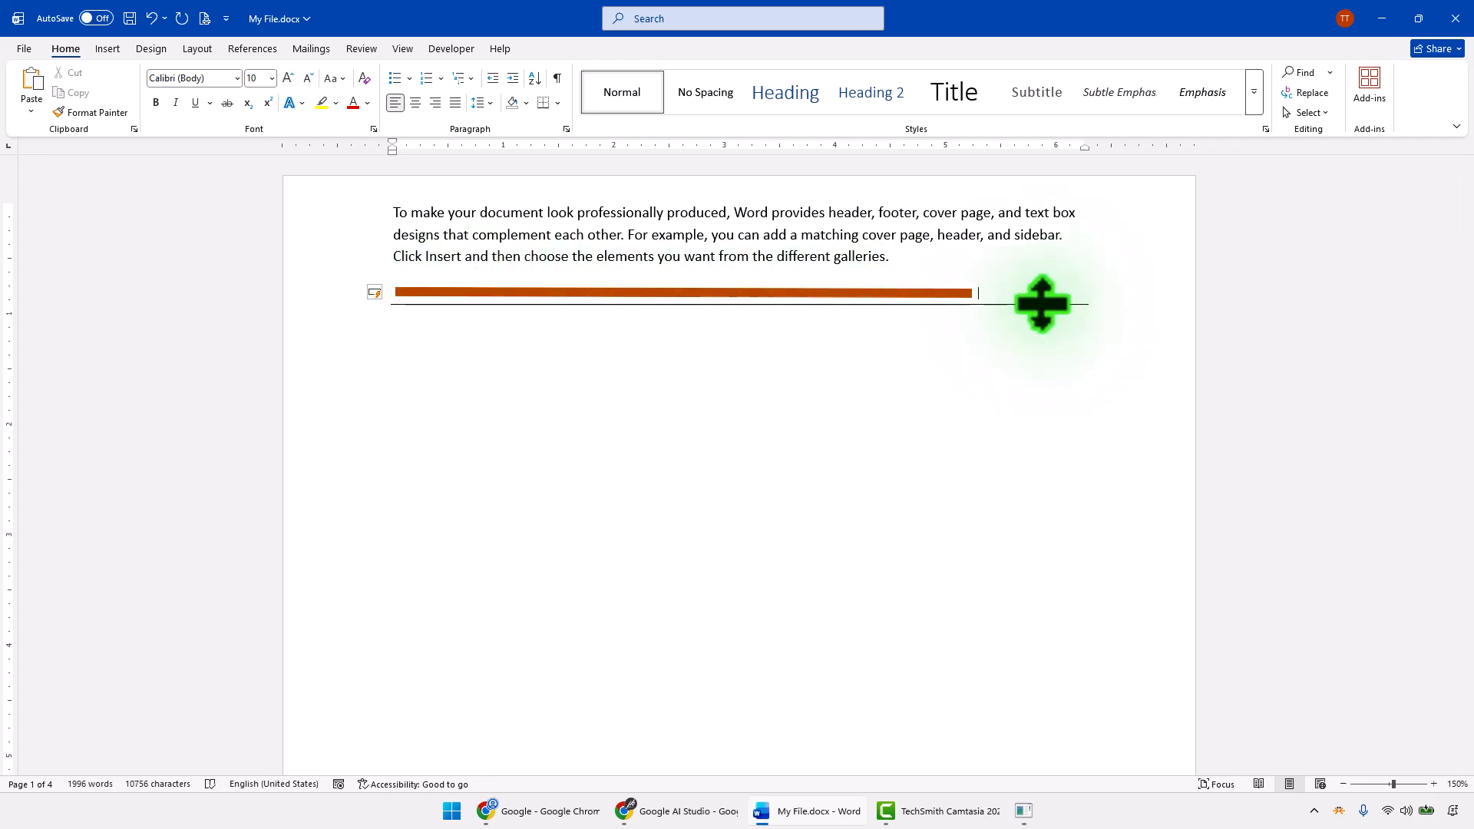
key(Return)
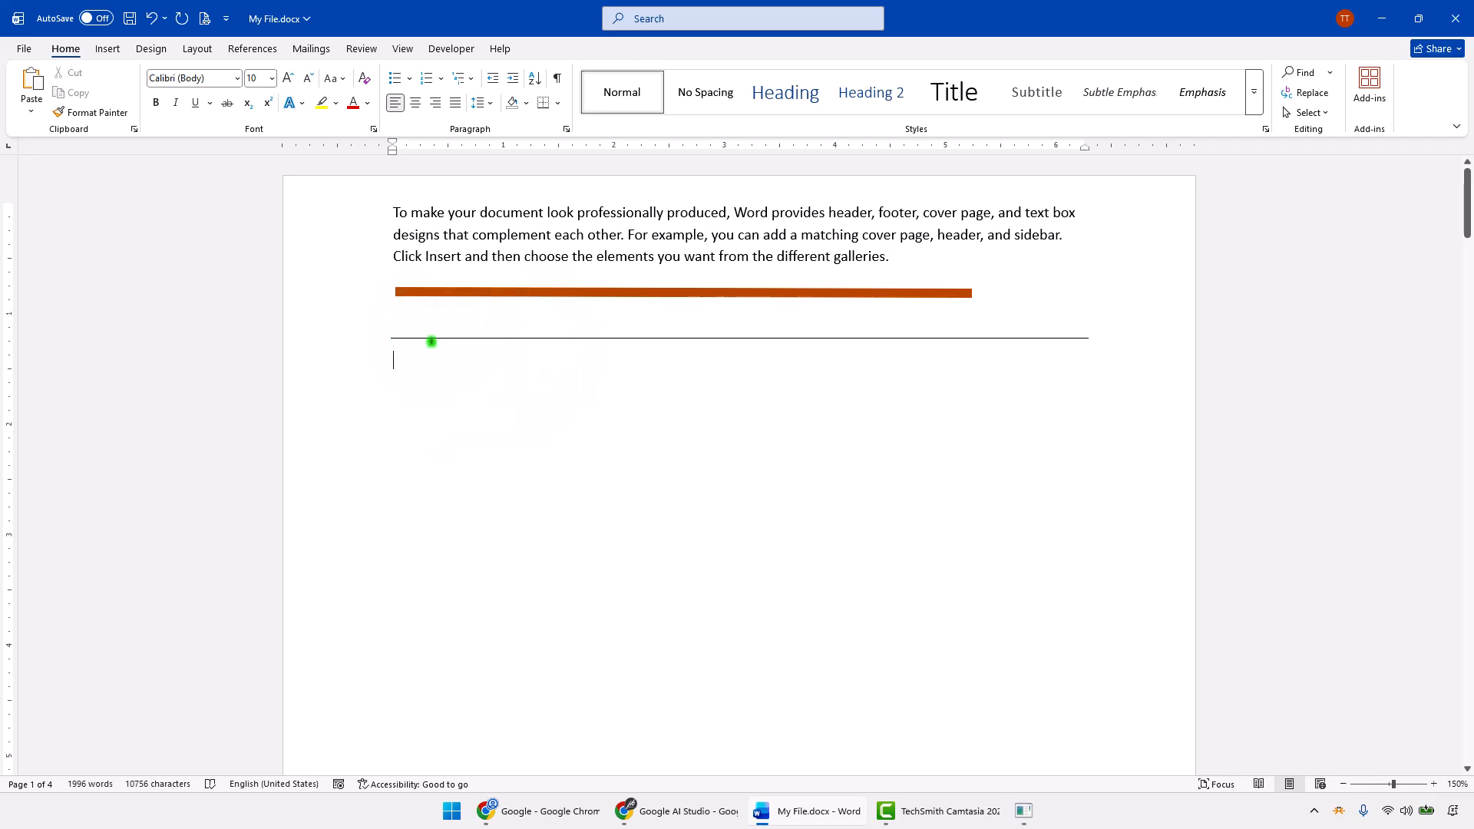
Step: Add more full-width autoformat lines below, using three equals signs, three underscores and three asterisks
text(===)
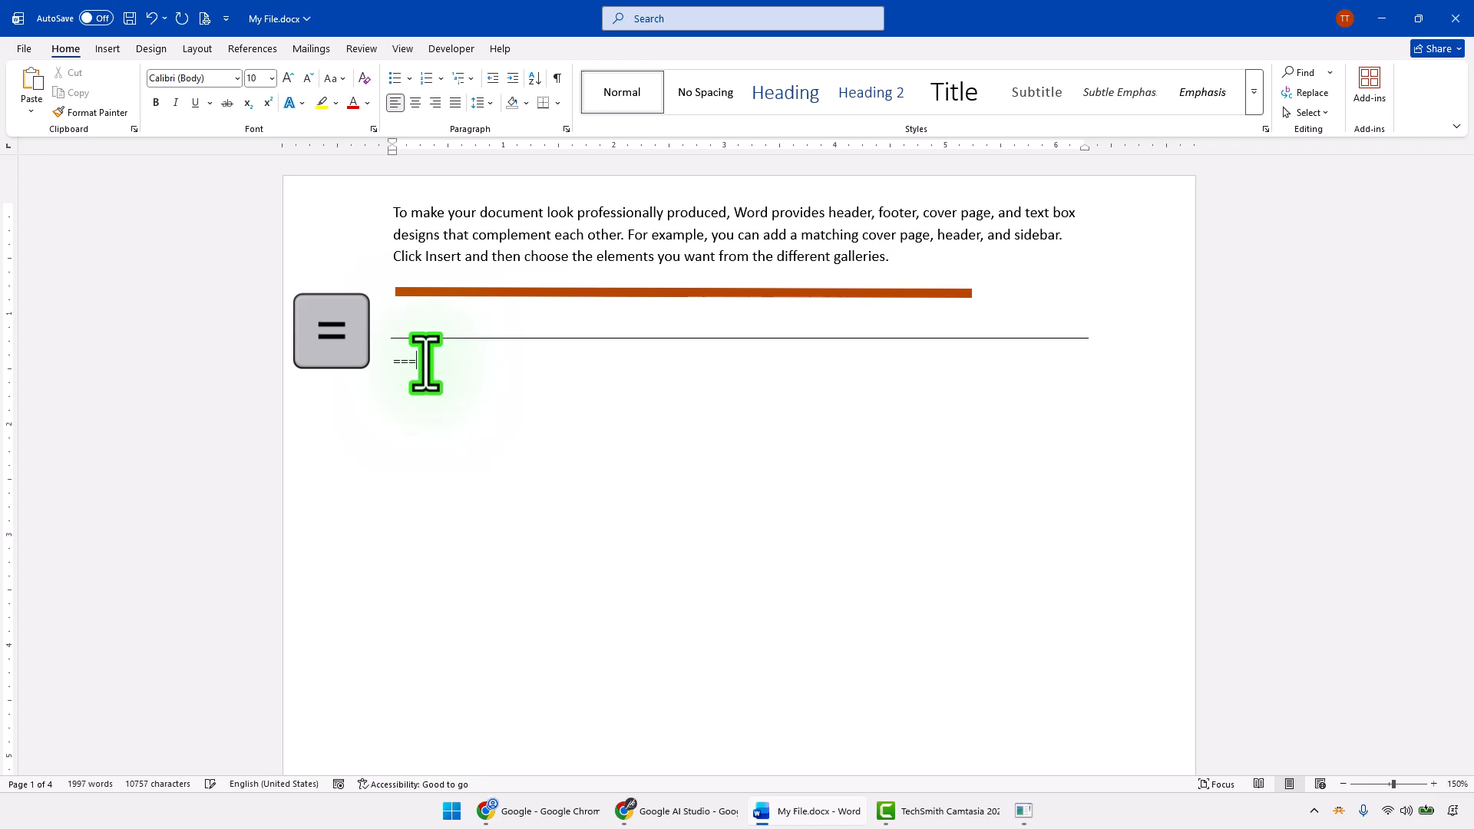
key(Return)
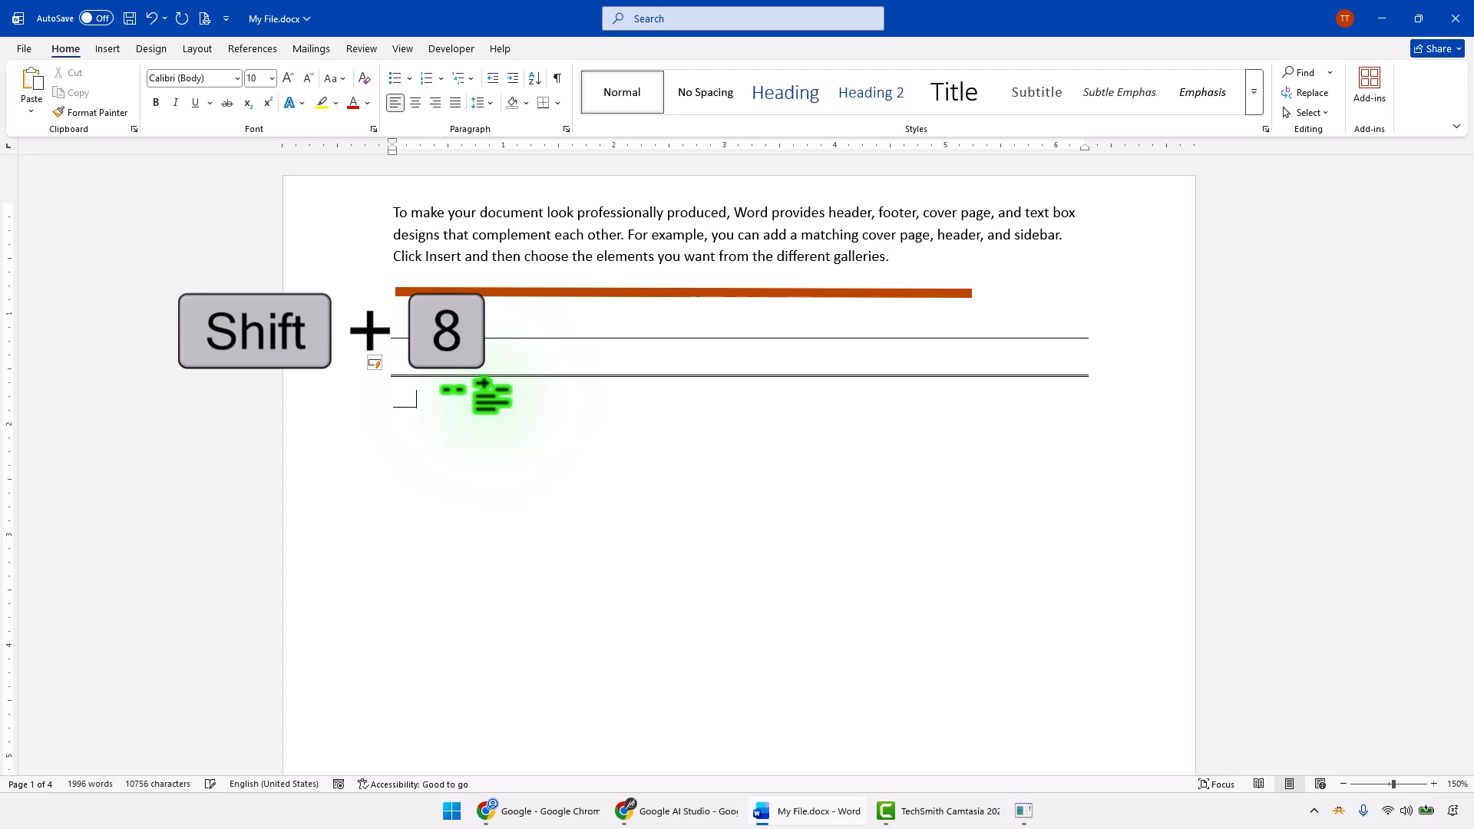
text(___)
key(Return)
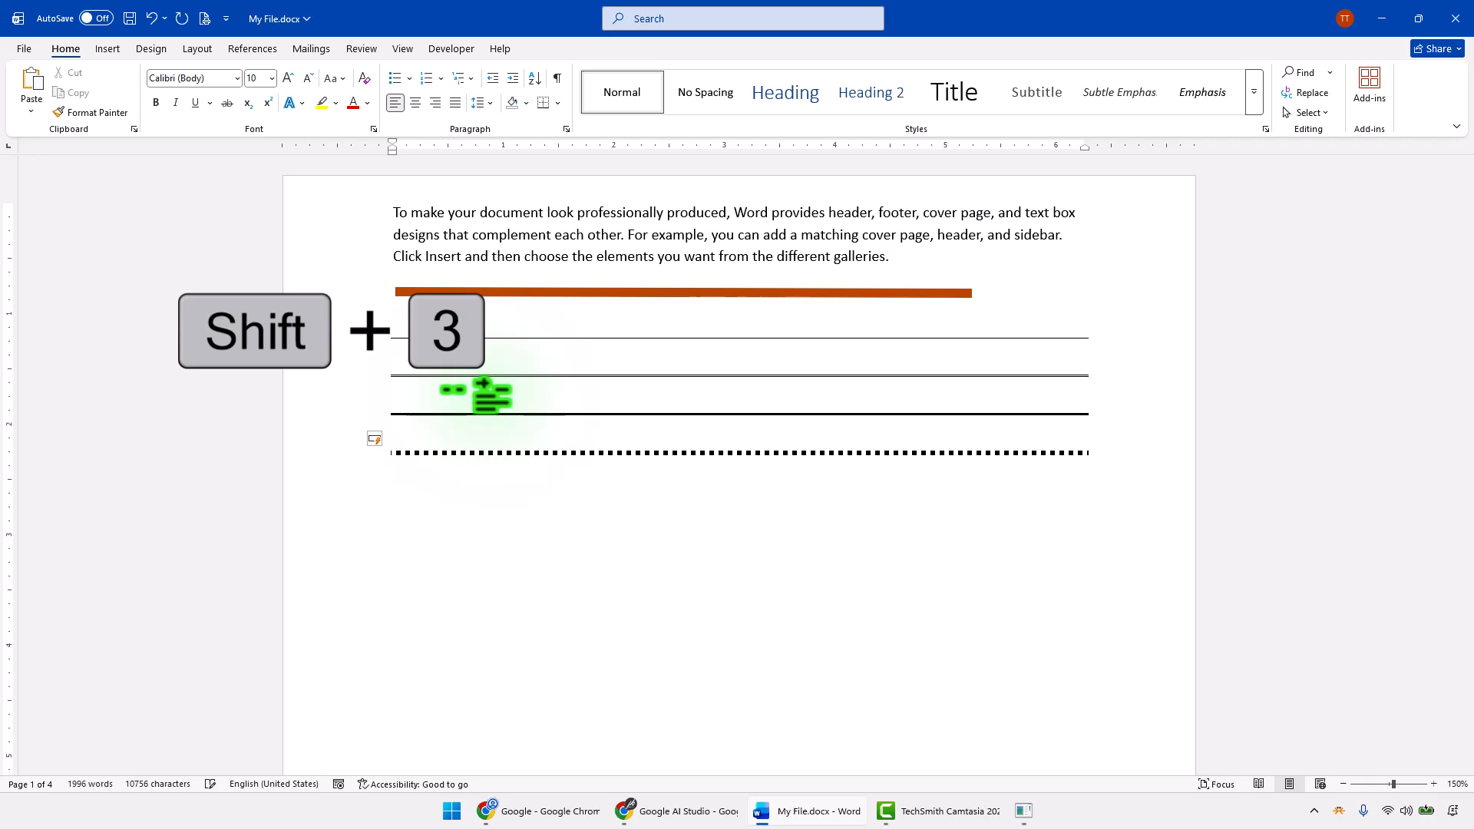
Step: Add a triple line from three number signs and a wavy line from three tildes below the dotted line
text(###)
key(Return)
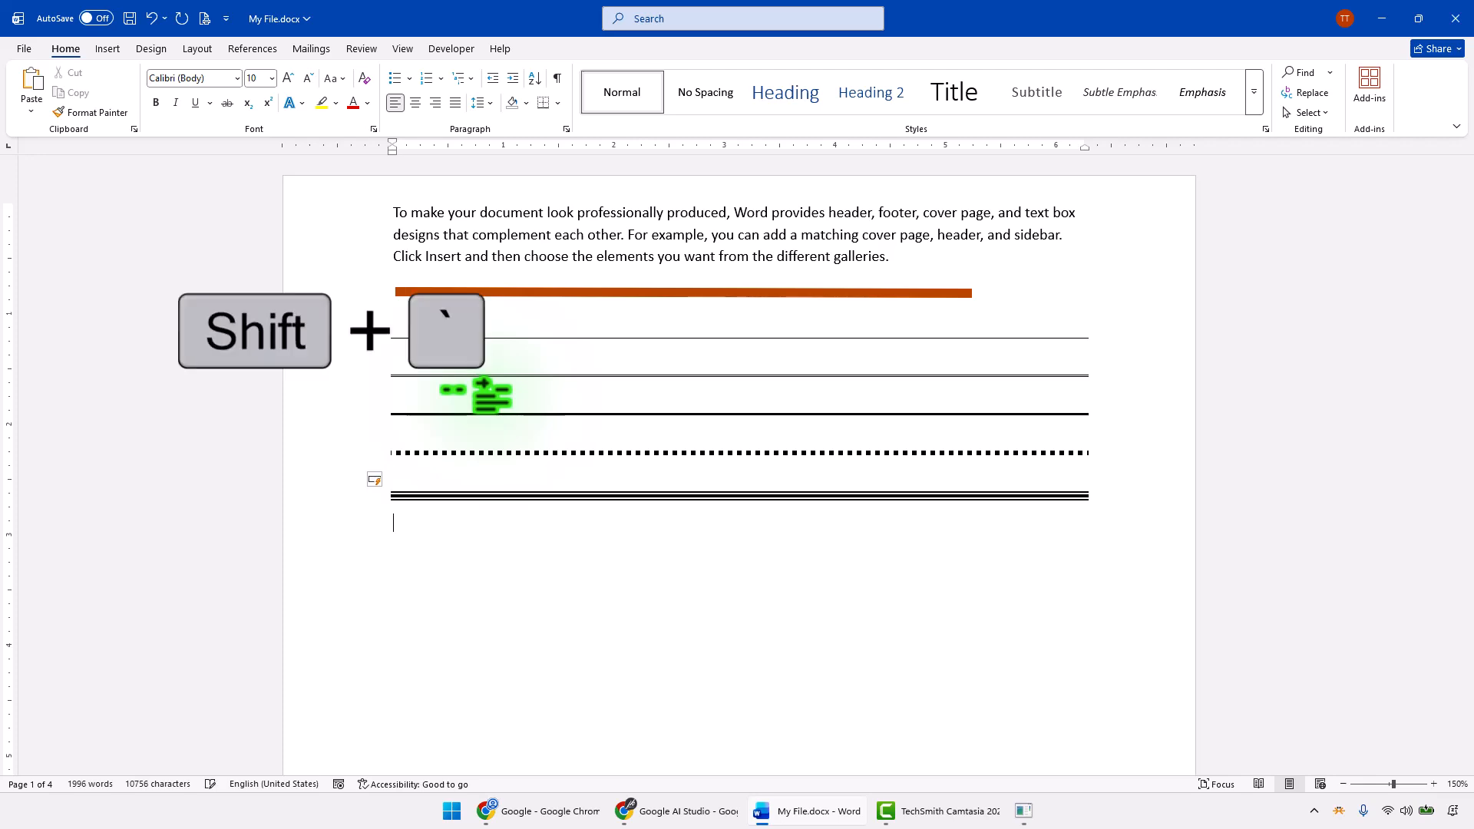
text(~~)
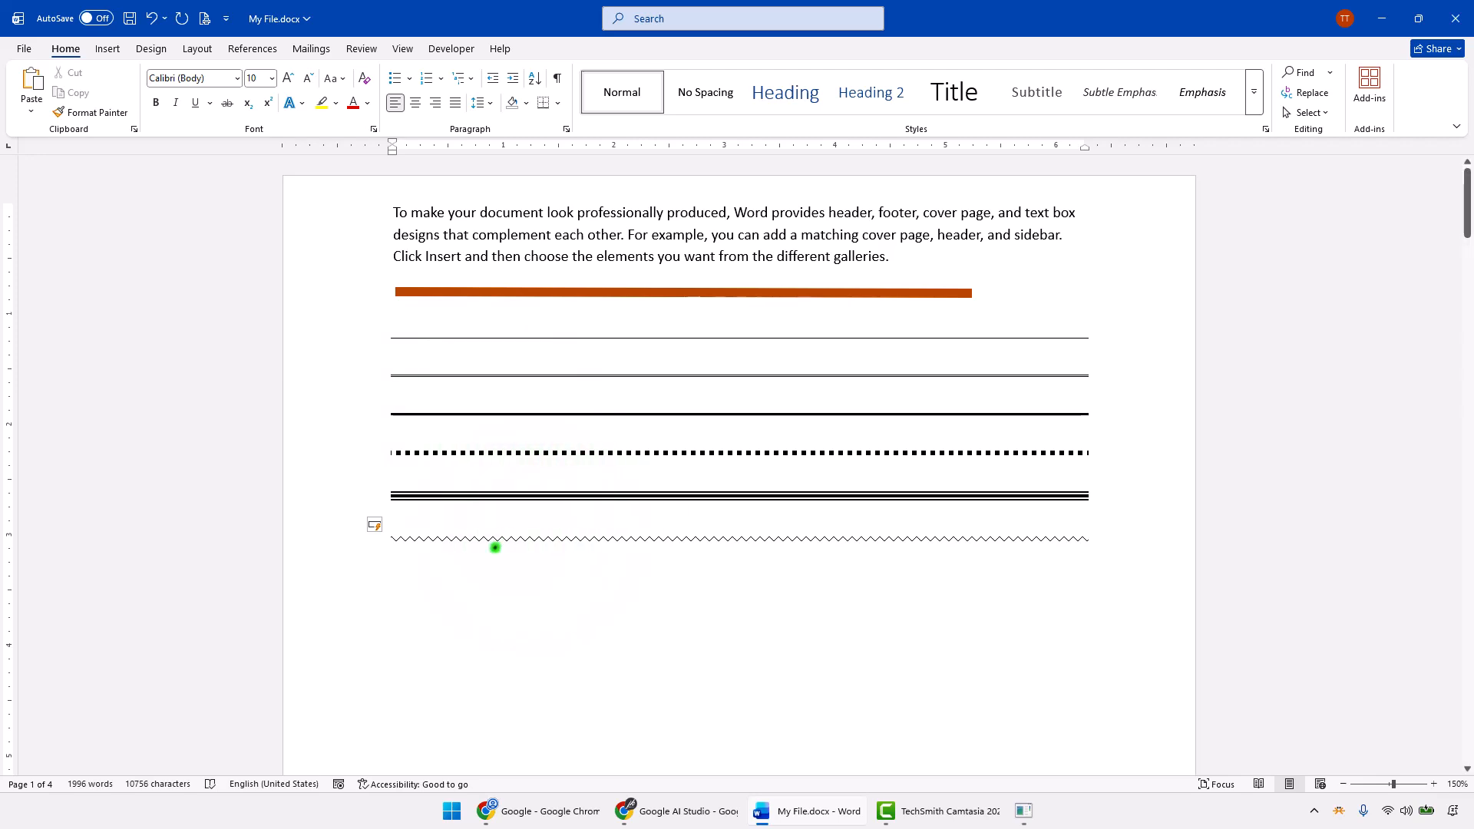
drag(393, 407, 378, 341)
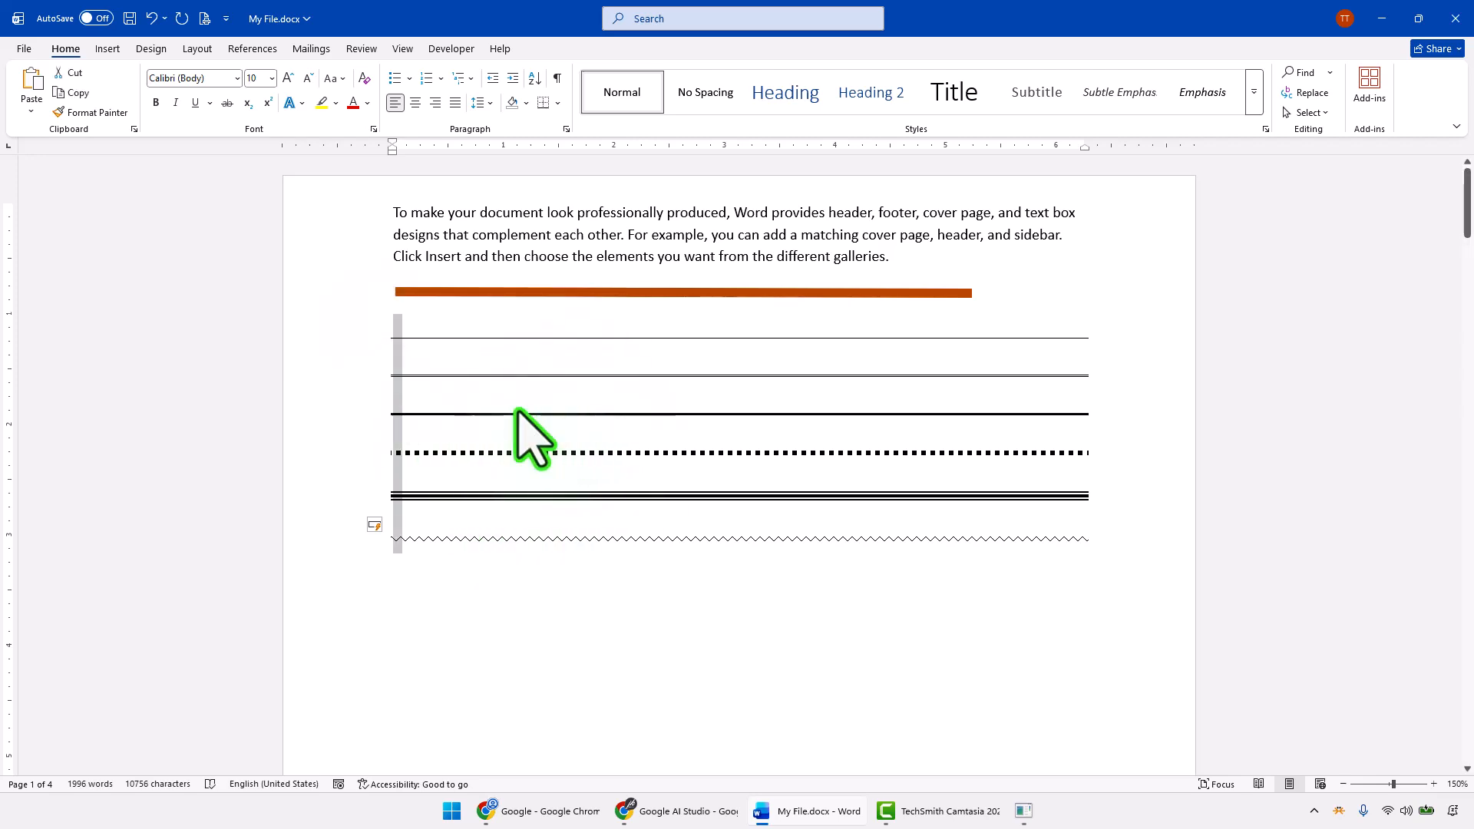
click(471, 492)
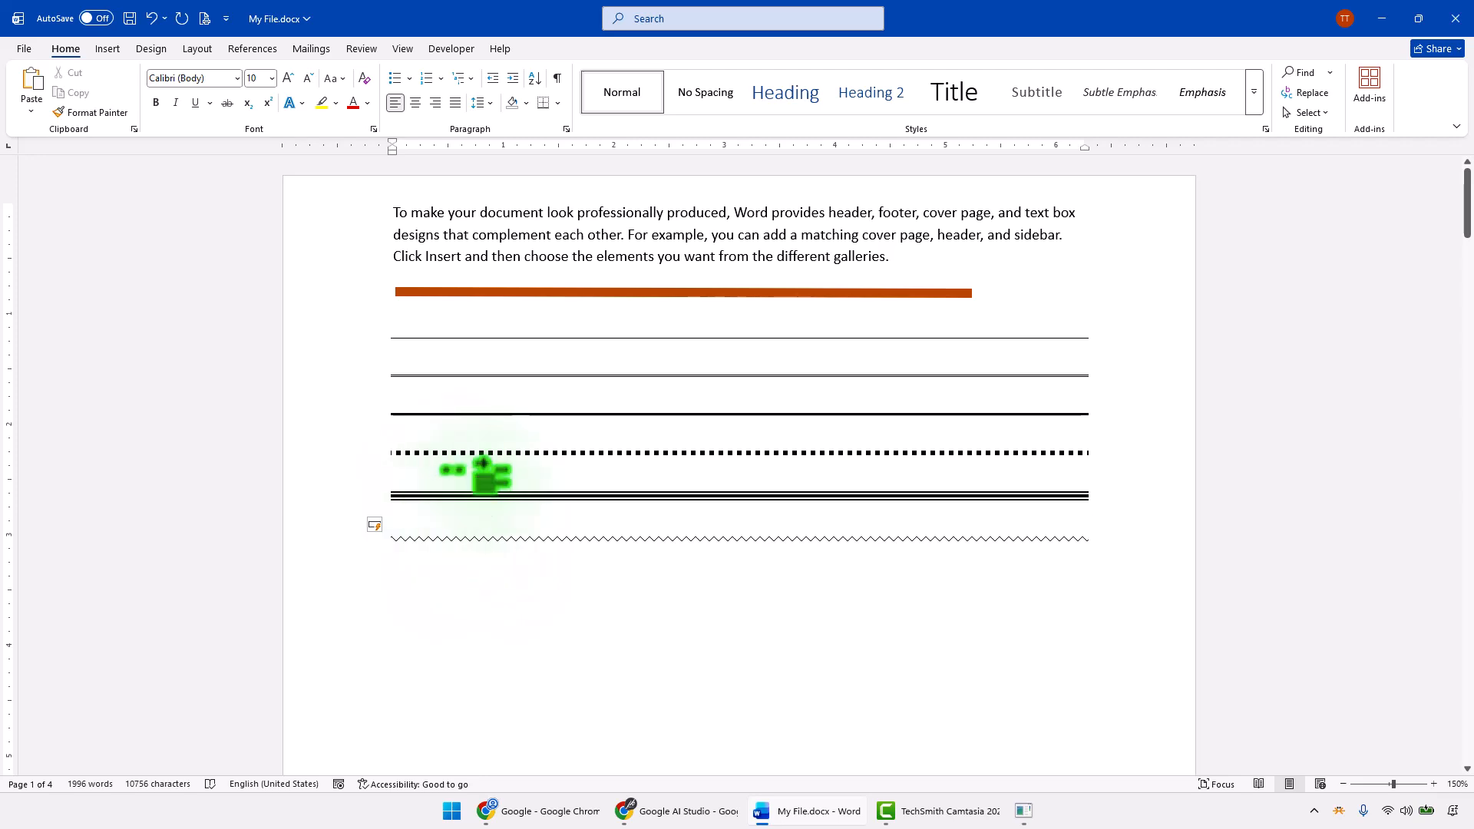
Step: Add blank paragraphs above and below the thin line that follows the orange line
click(448, 324)
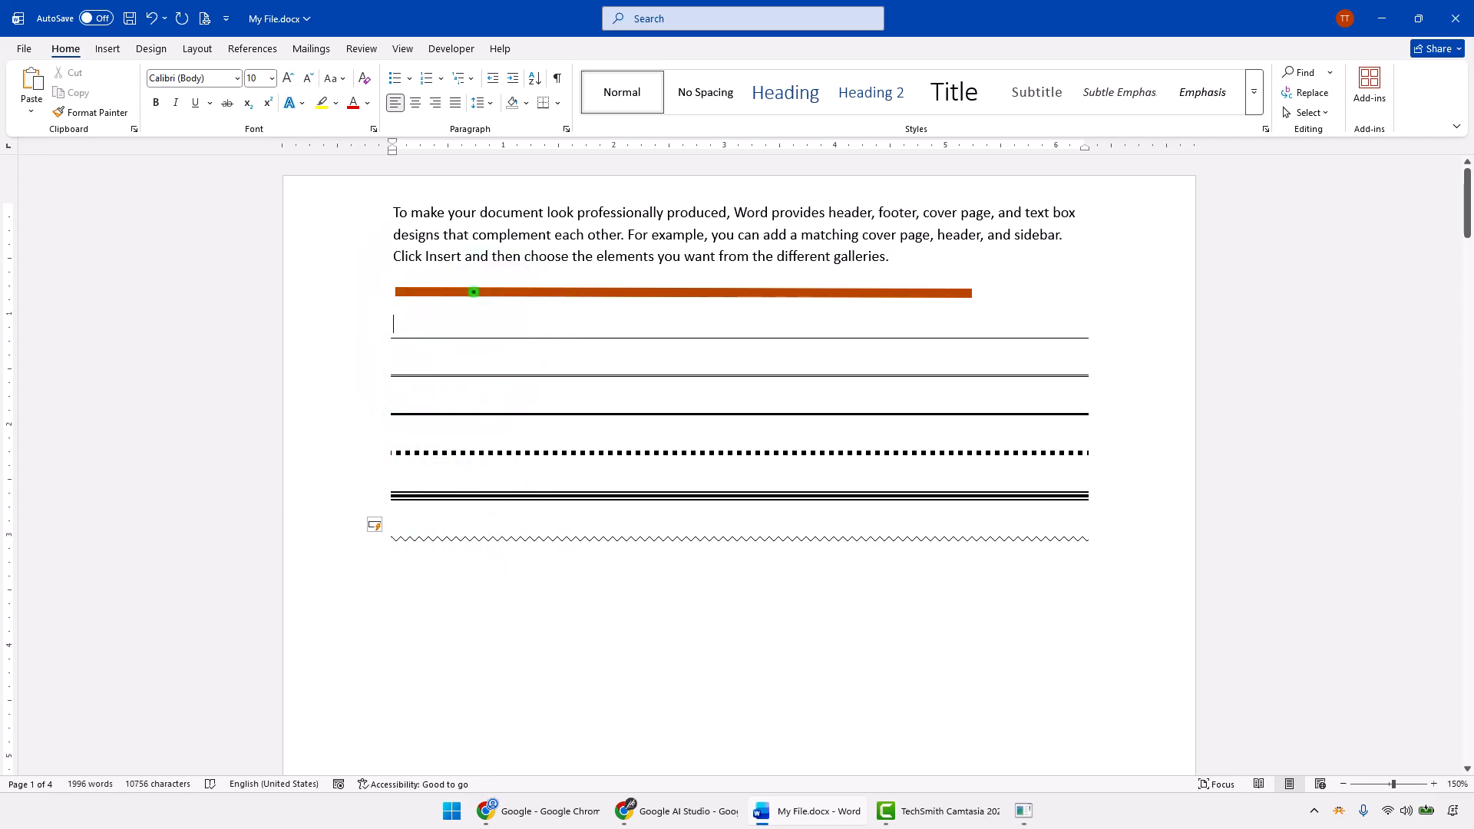
key(Return)
key(Return)
click(412, 423)
key(Return)
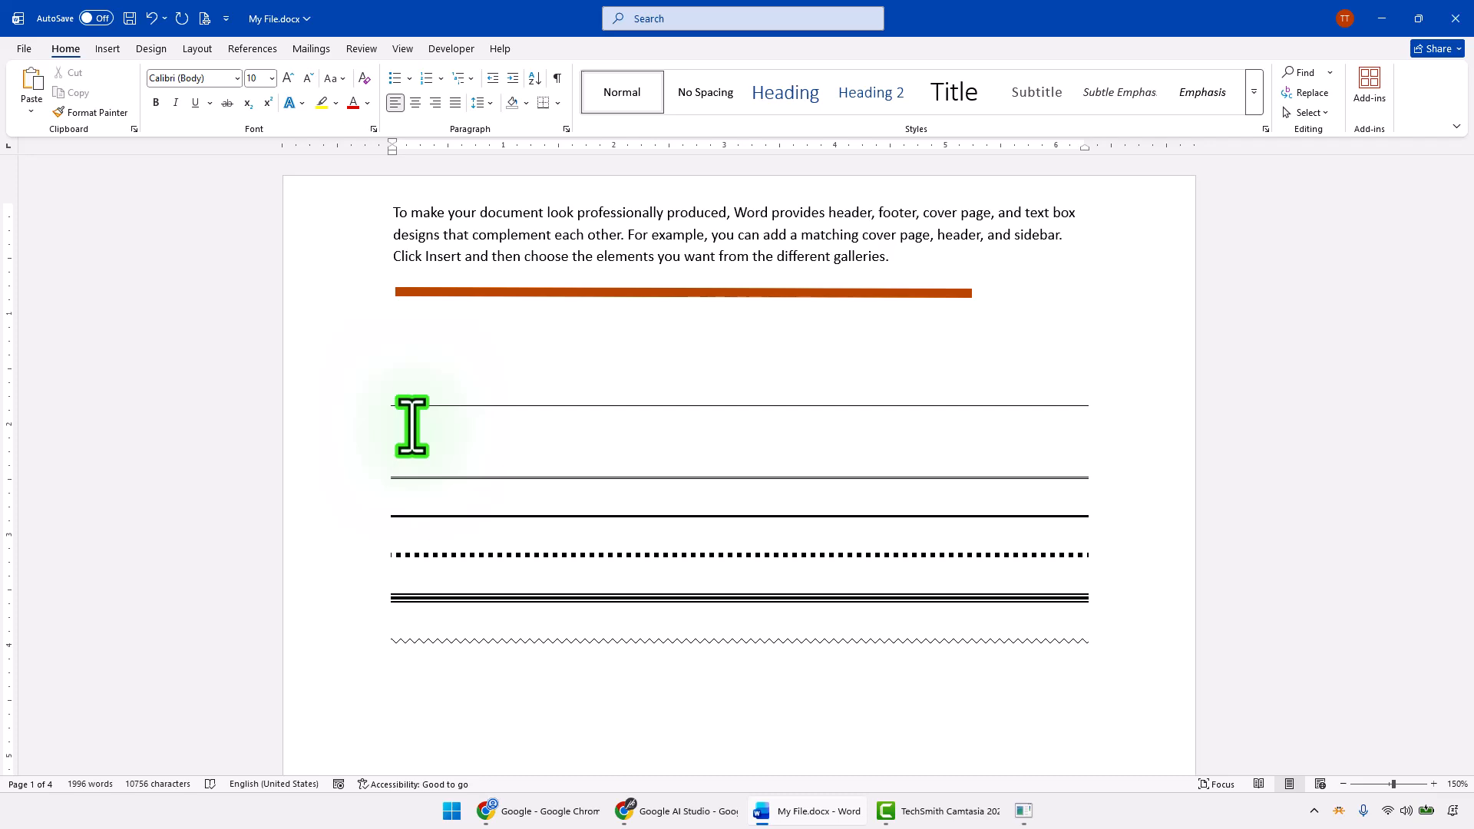
Step: Remove the blank paragraphs around the thin line so it sits directly beneath the orange line
key(BackSpace)
key(BackSpace)
key(BackSpace)
key(BackSpace)
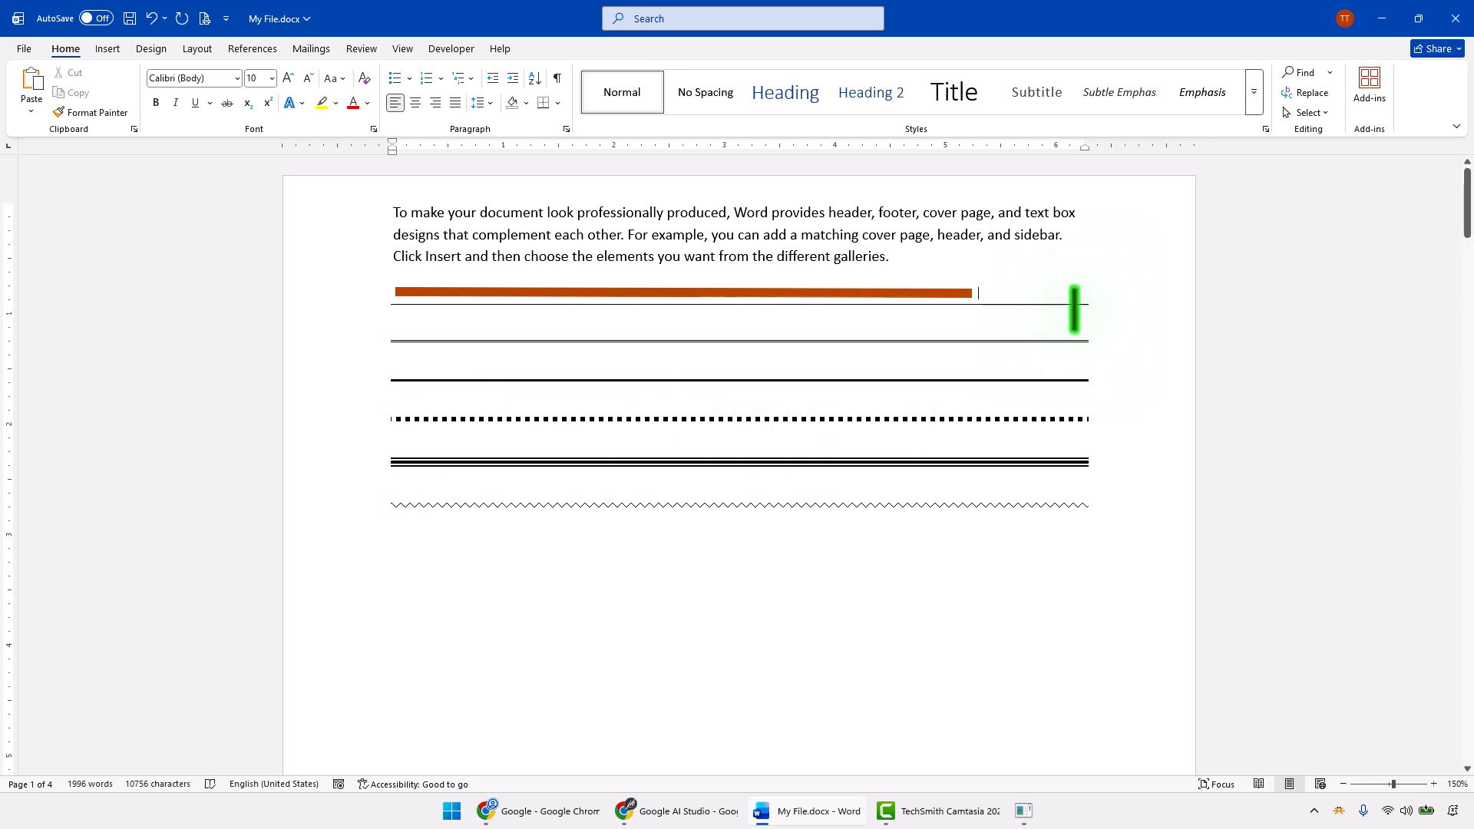
Step: Delete the wavy line and all the other lines below the paragraph
drag(860, 535, 476, 511)
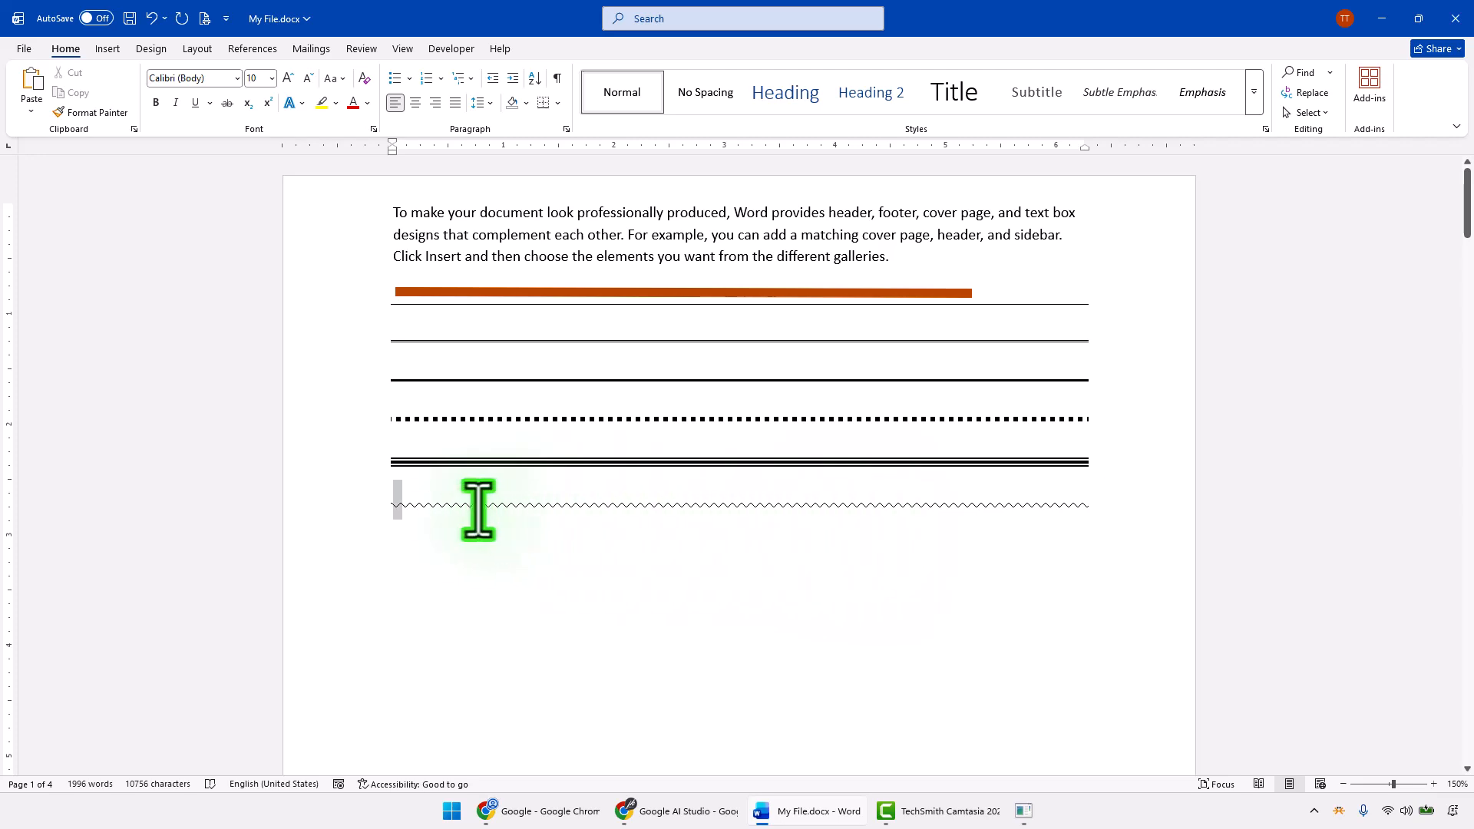
key(BackSpace)
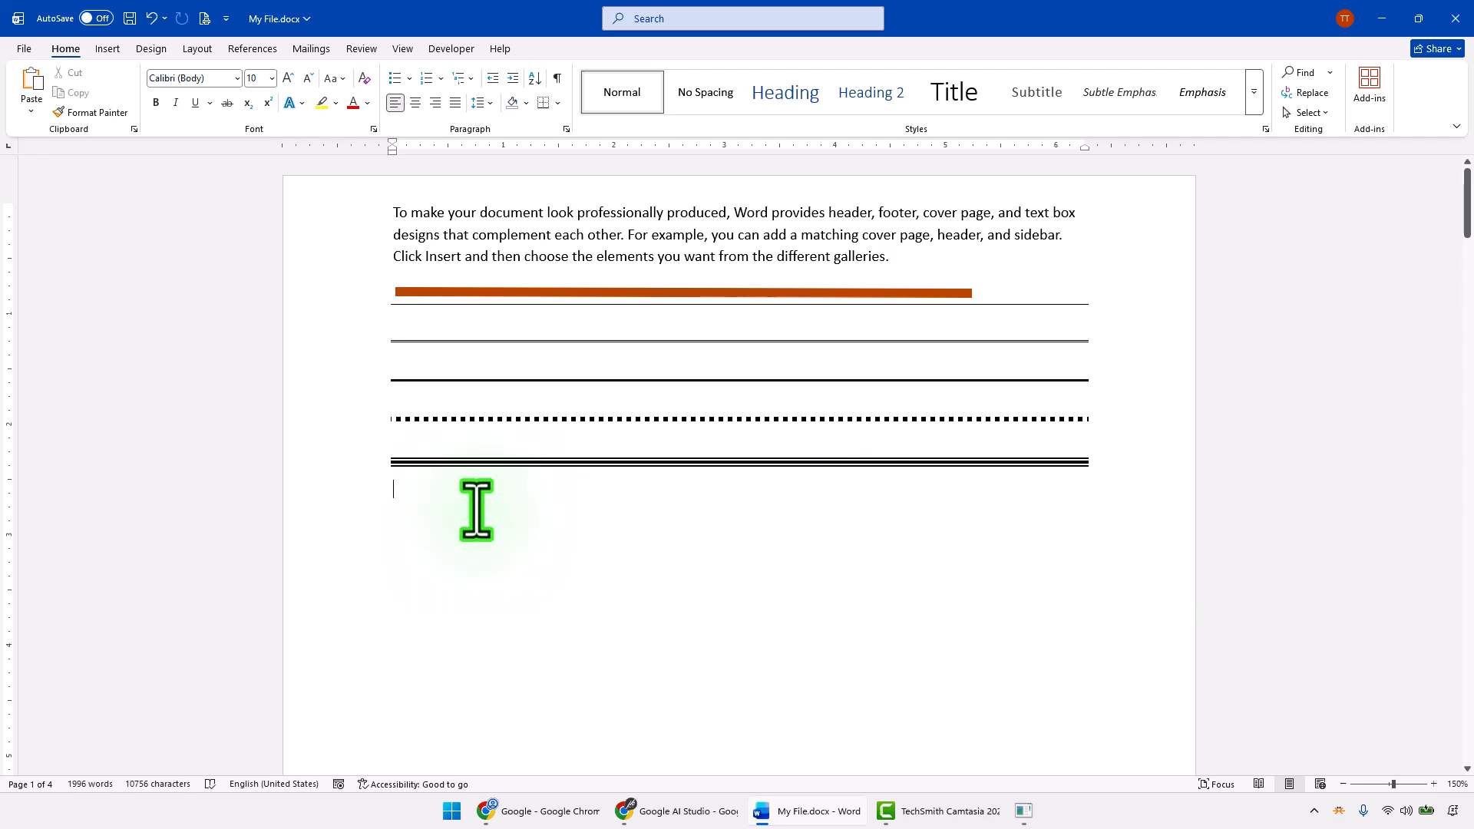
drag(471, 484, 380, 291)
key(Delete)
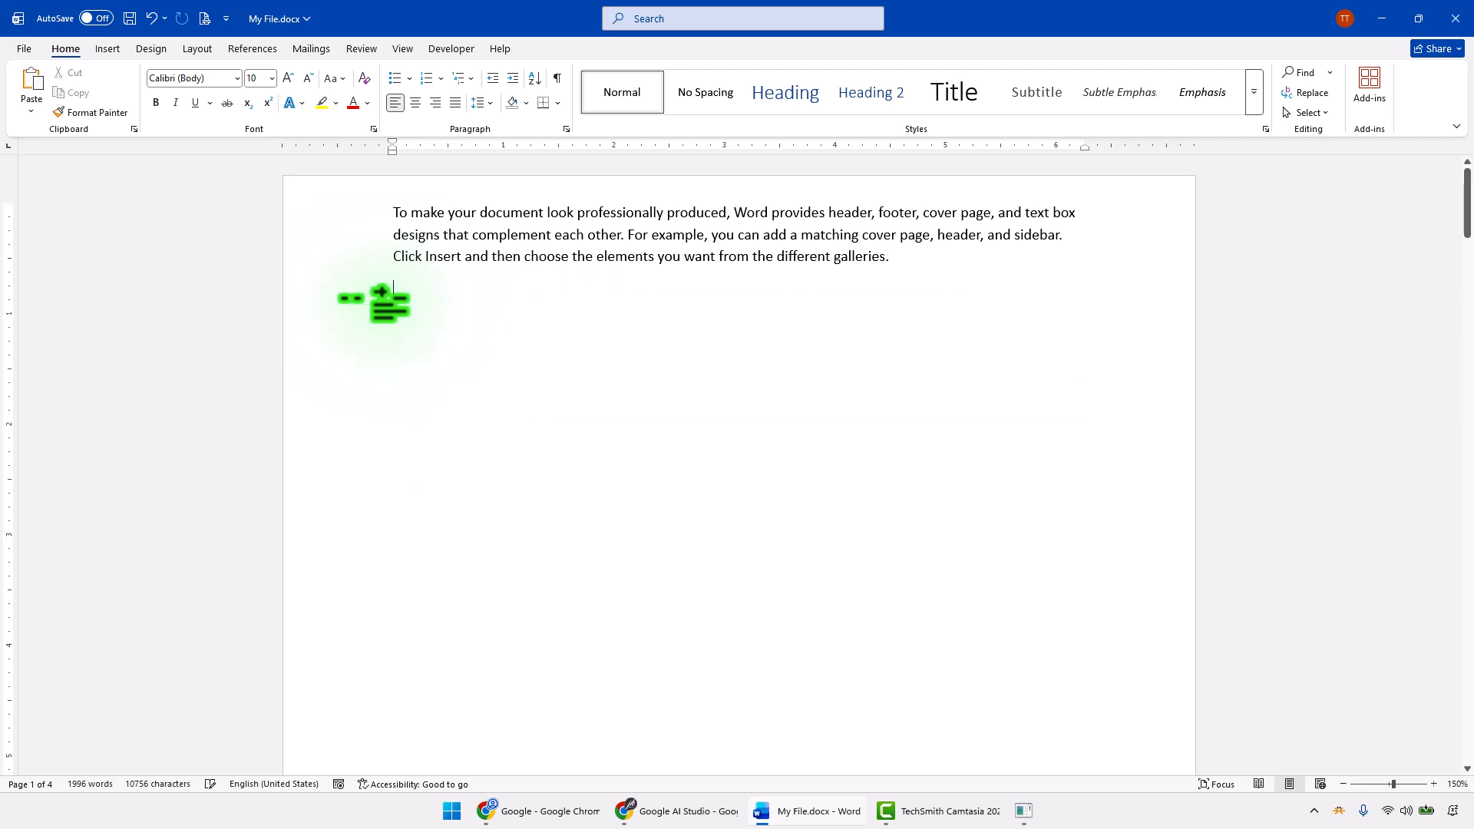
key(ctrl+z)
key(ctrl+y)
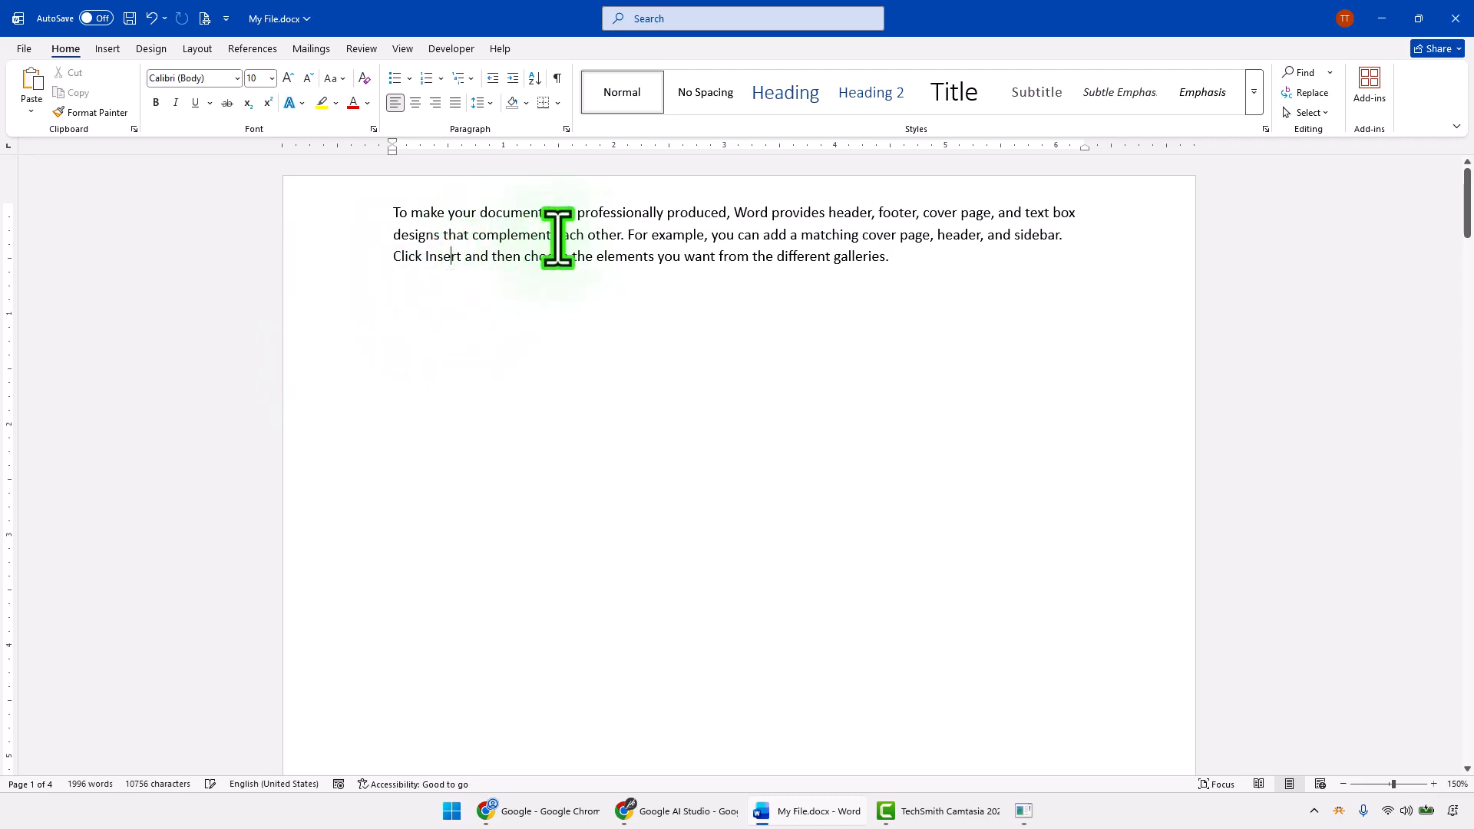
Step: Apply a bottom border to the paragraph that starts "To make your document look professionally produced"
click(569, 235)
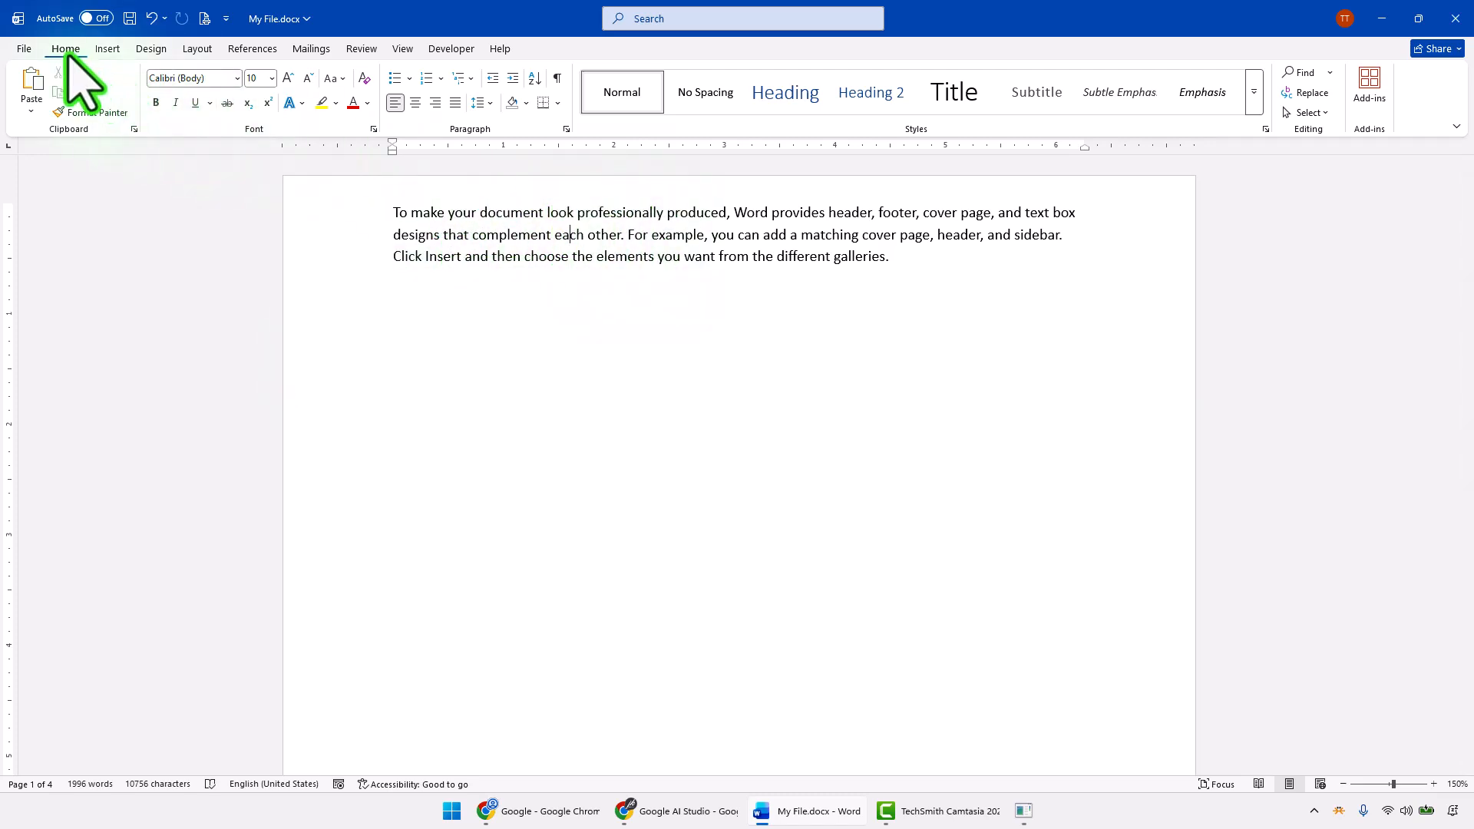
click(558, 103)
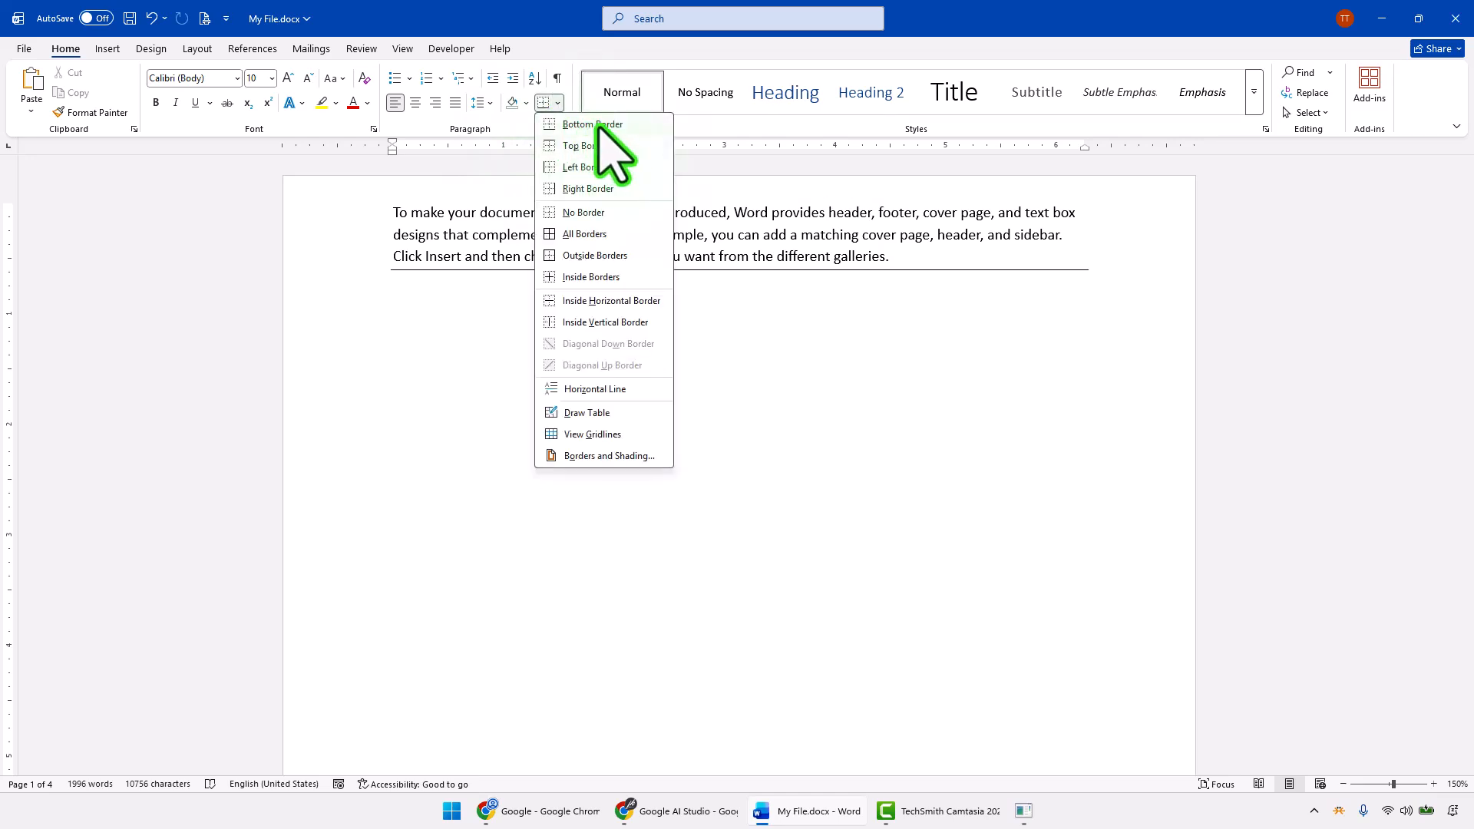
click(603, 126)
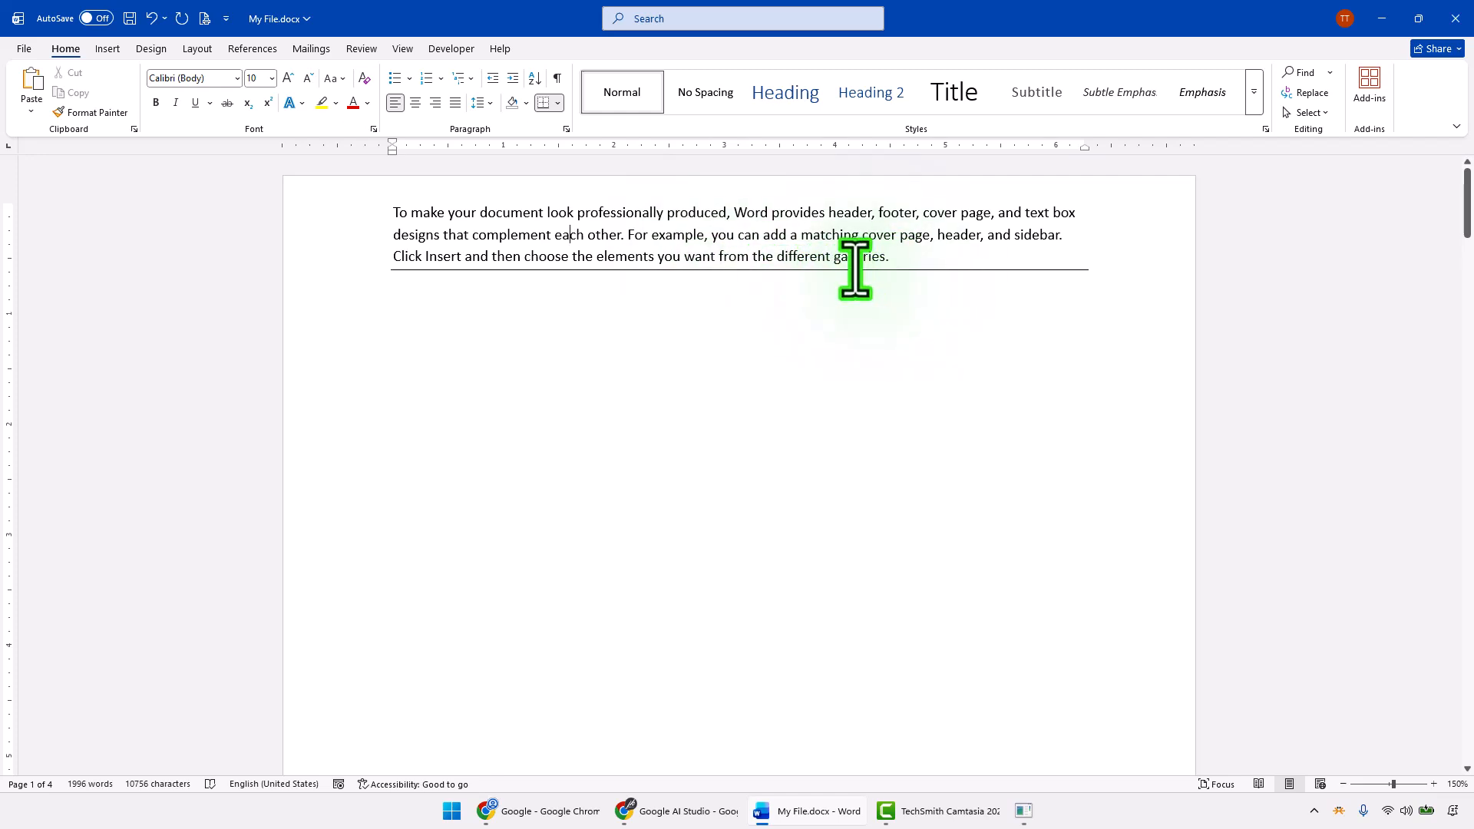
Step: Restyle the paragraph's bottom border with the third line style (fine dashes), a dark orange theme color and a 4½ pt width
click(557, 104)
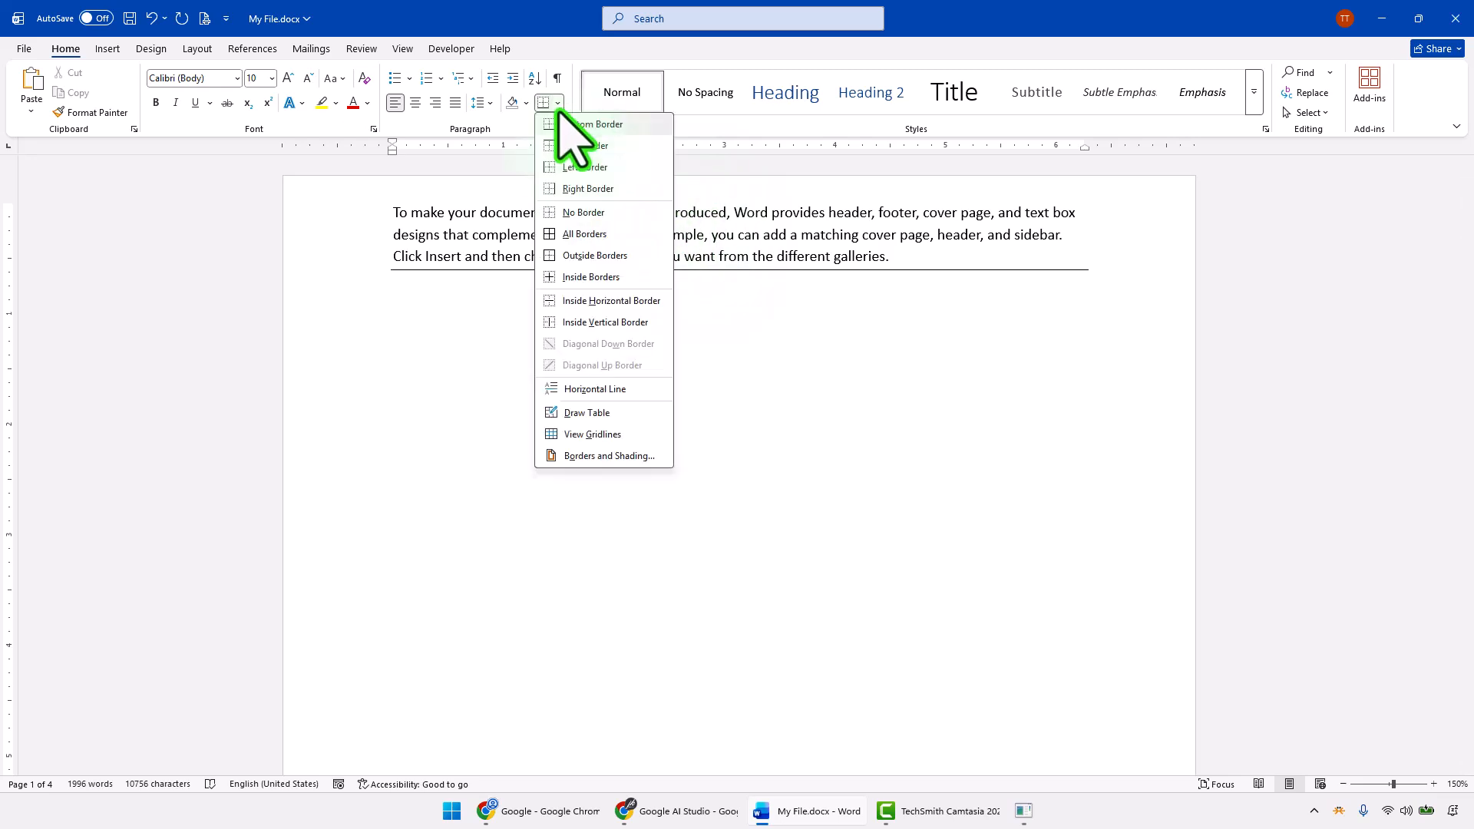
click(618, 457)
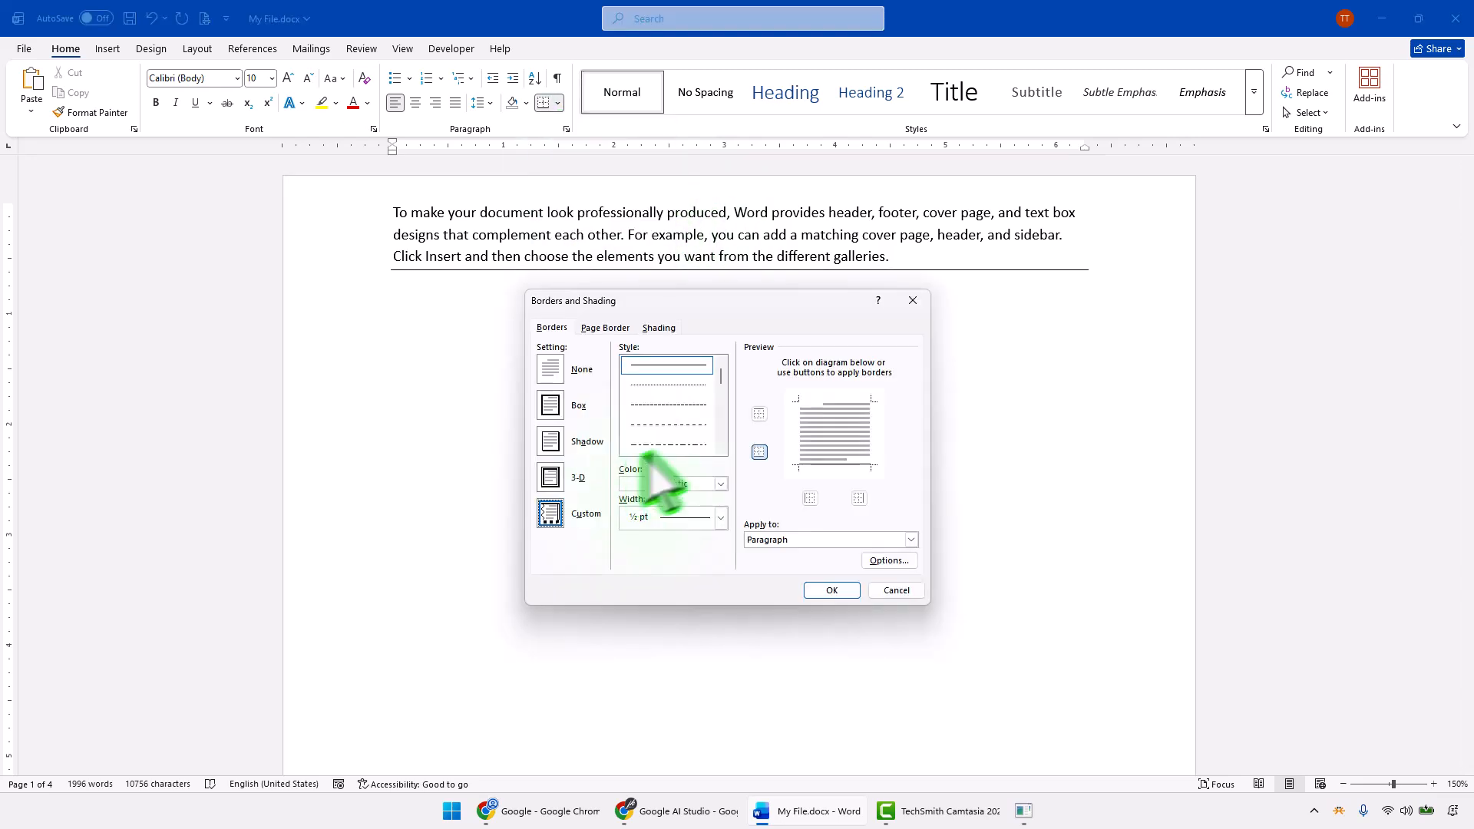
click(673, 405)
click(721, 484)
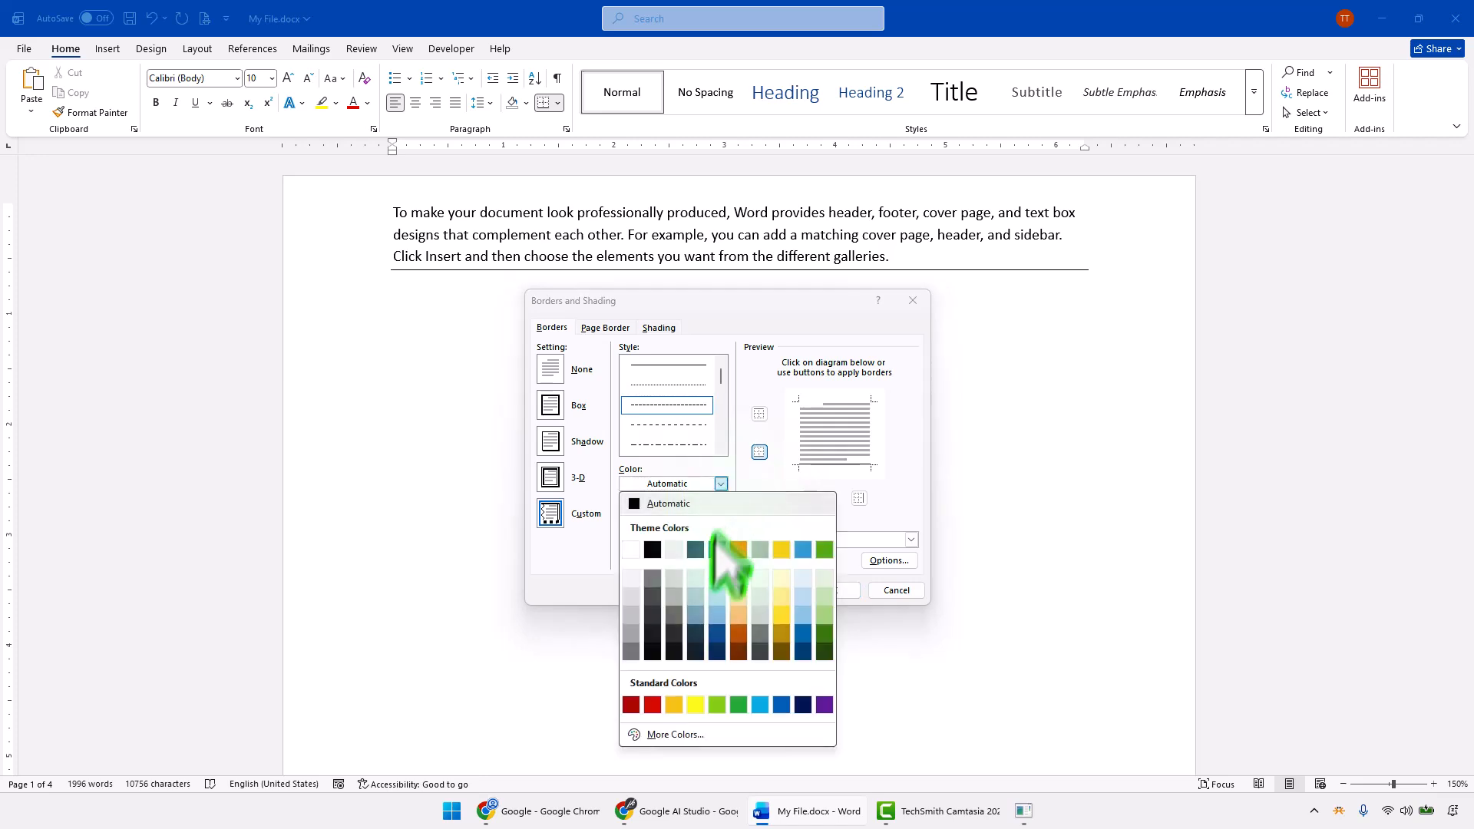
click(738, 635)
click(721, 518)
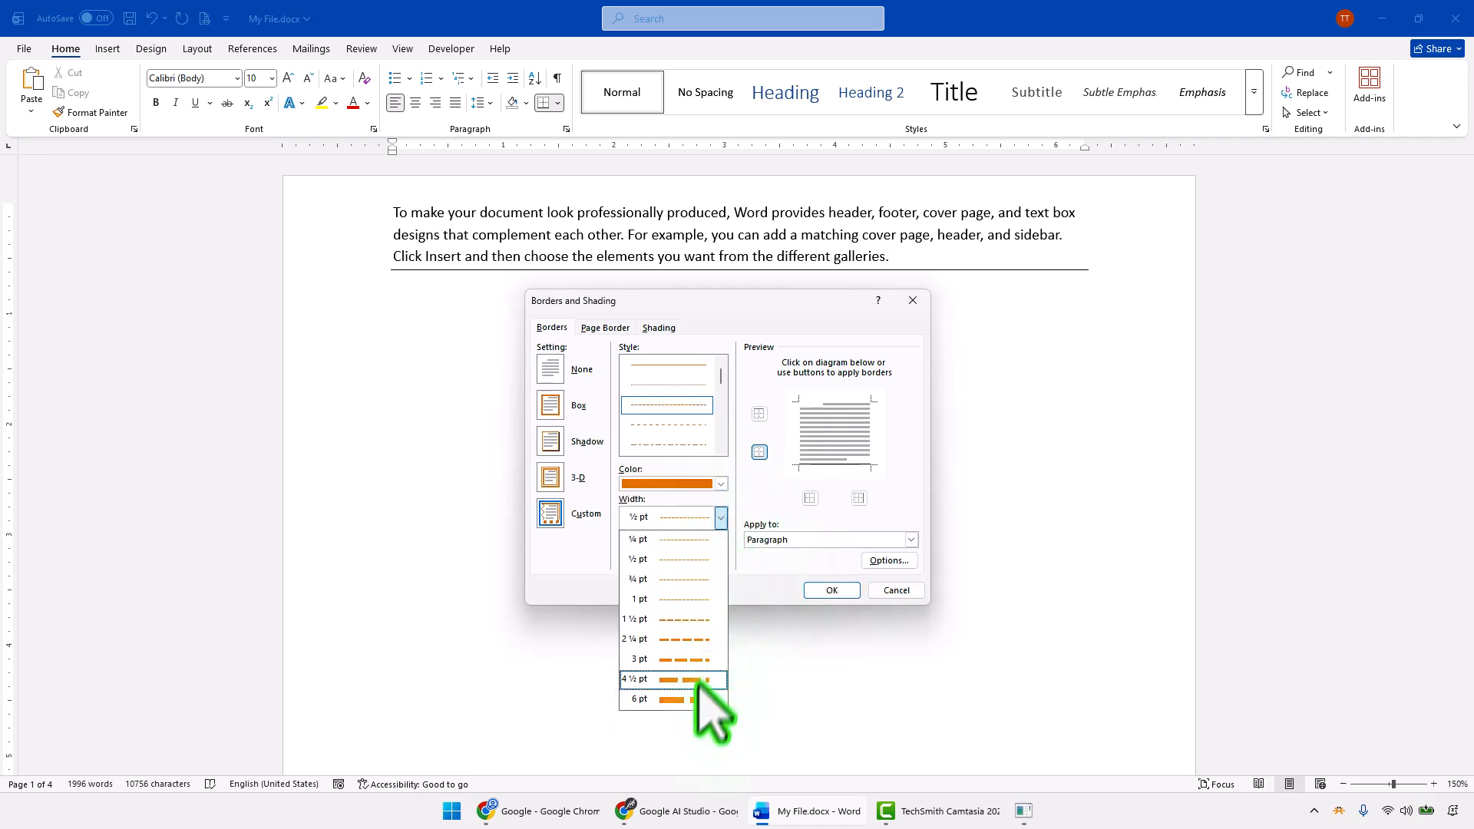
click(695, 691)
click(759, 452)
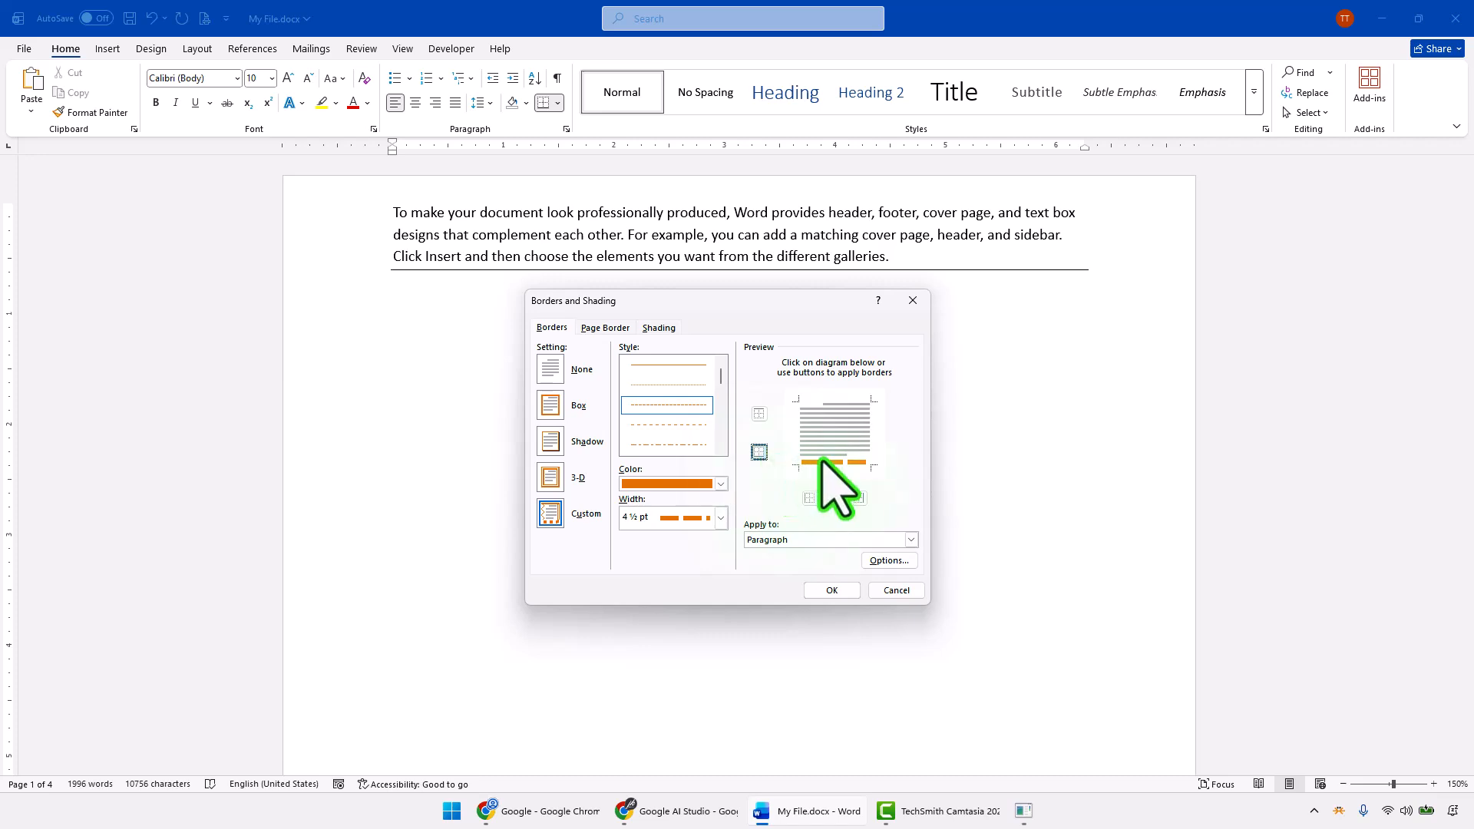
click(831, 590)
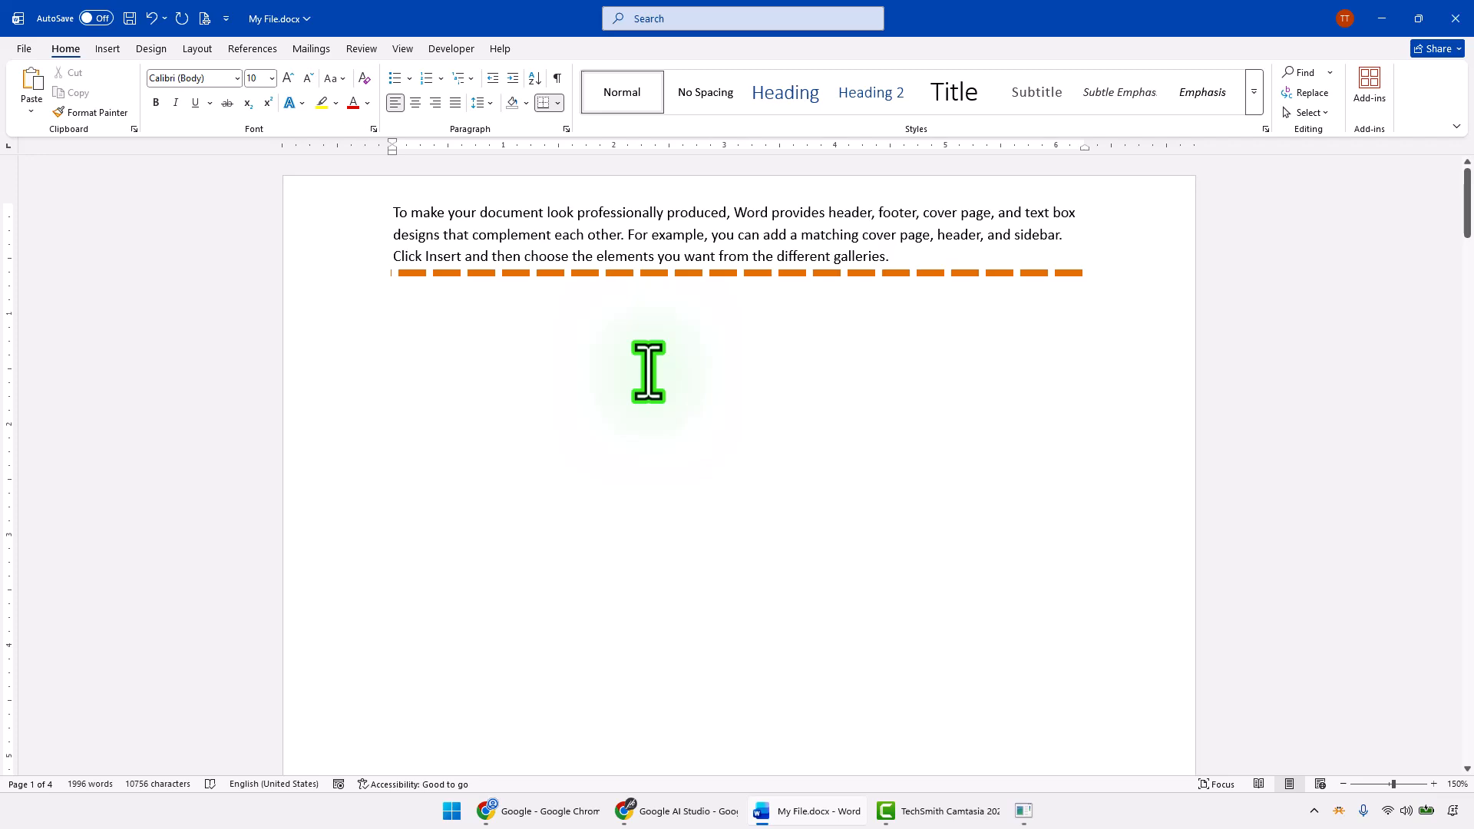
click(1029, 814)
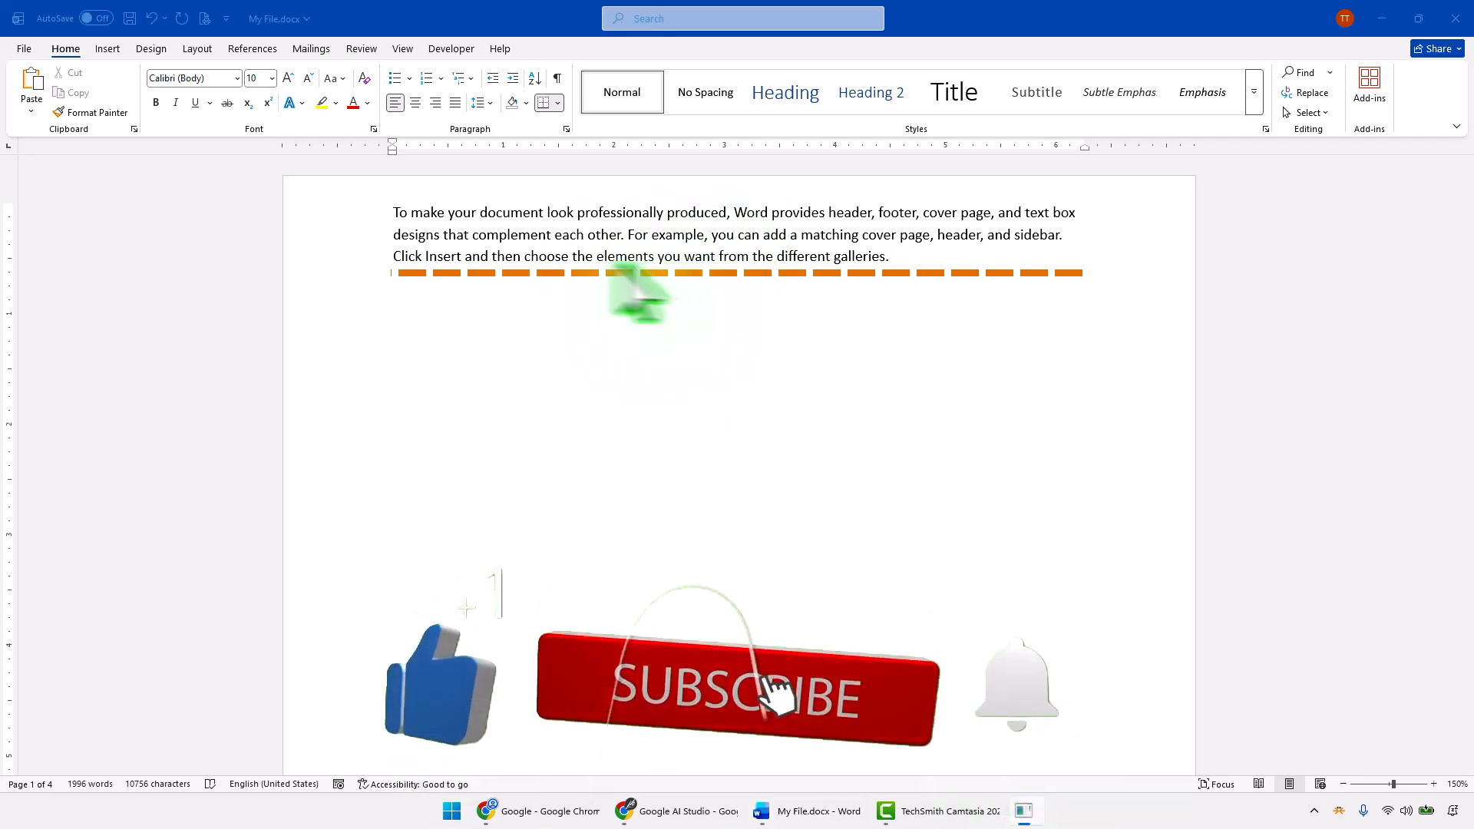